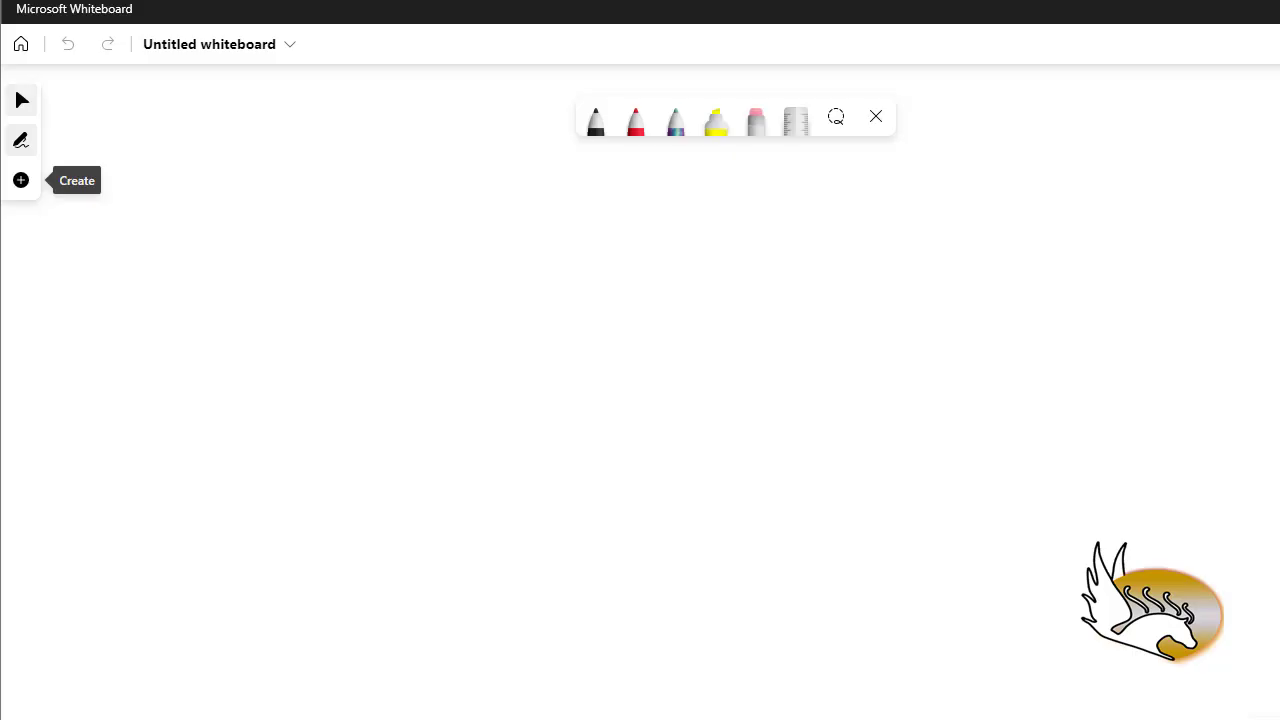
- Draw two black boxes side by side for the spine switches and label them S1 and S2
mouse_move(396, 282)
left_mouse_down()
mouse_move(526, 269)
mouse_move(406, 317)
mouse_move(410, 283)
left_mouse_up()
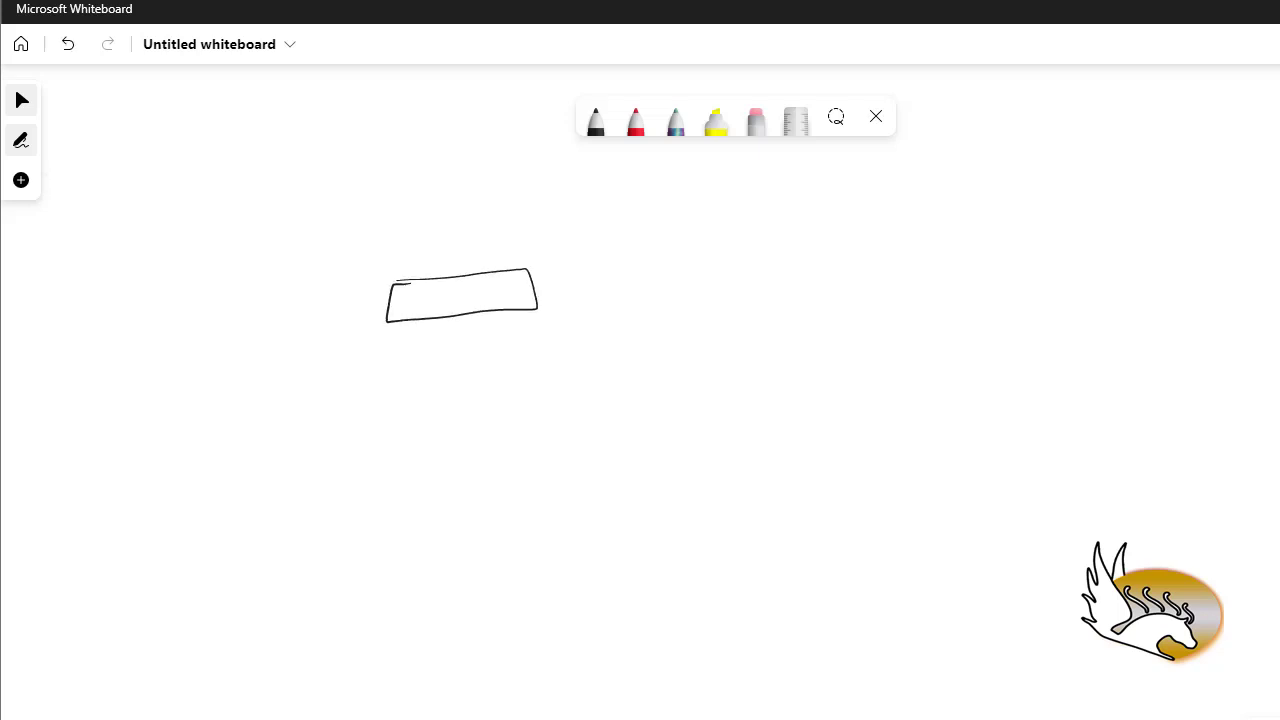
mouse_move(783, 283)
left_mouse_down()
mouse_move(946, 285)
mouse_move(760, 343)
mouse_move(803, 282)
left_mouse_up()
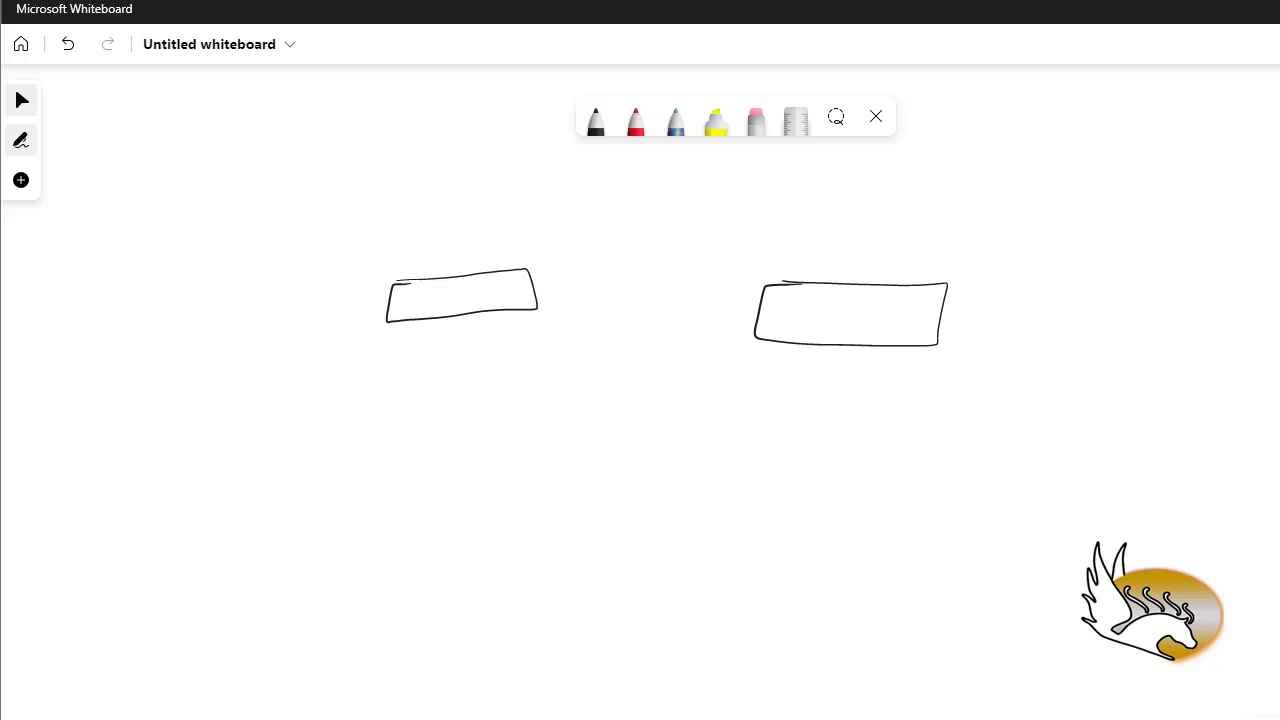
mouse_move(424, 292)
left_mouse_down()
mouse_move(418, 313)
mouse_move(441, 288)
left_mouse_up()
left_click_drag(457, 289, 446, 318)
mouse_move(810, 297)
left_mouse_down()
mouse_move(828, 296)
mouse_move(807, 320)
left_mouse_up()
left_click_drag(843, 302, 866, 324)
- Draw two black boxes below the spines for the leaf switches and label them L1 and L2
mouse_move(356, 490)
left_mouse_down()
mouse_move(530, 474)
mouse_move(370, 545)
mouse_move(345, 490)
left_mouse_up()
mouse_move(740, 481)
left_mouse_down()
mouse_move(946, 478)
mouse_move(765, 534)
mouse_move(740, 482)
left_mouse_up()
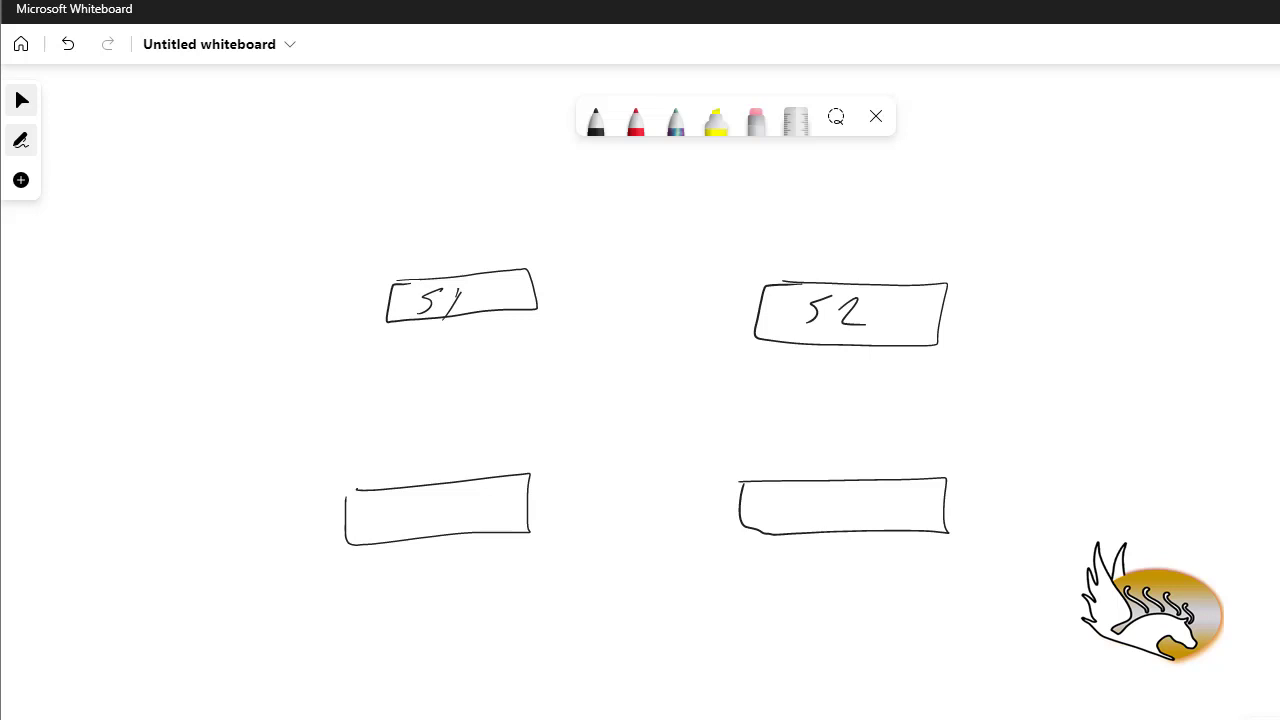
mouse_move(411, 498)
left_mouse_down()
mouse_move(420, 525)
mouse_move(439, 520)
left_mouse_up()
left_click_drag(799, 489, 806, 511)
left_click_drag(822, 490, 842, 510)
- Connect each leaf, L1 and L2, to both spines, S1 and S2, with red pen lines
left_click(635, 120)
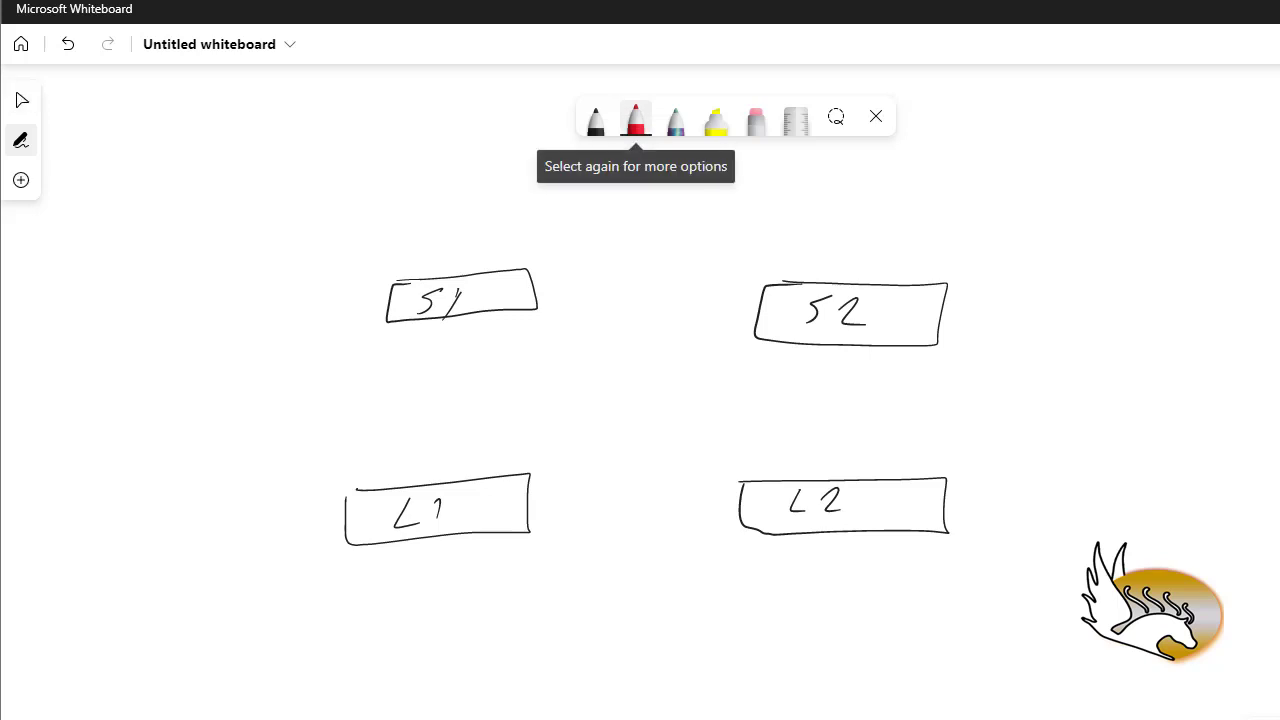
left_click_drag(436, 482, 490, 308)
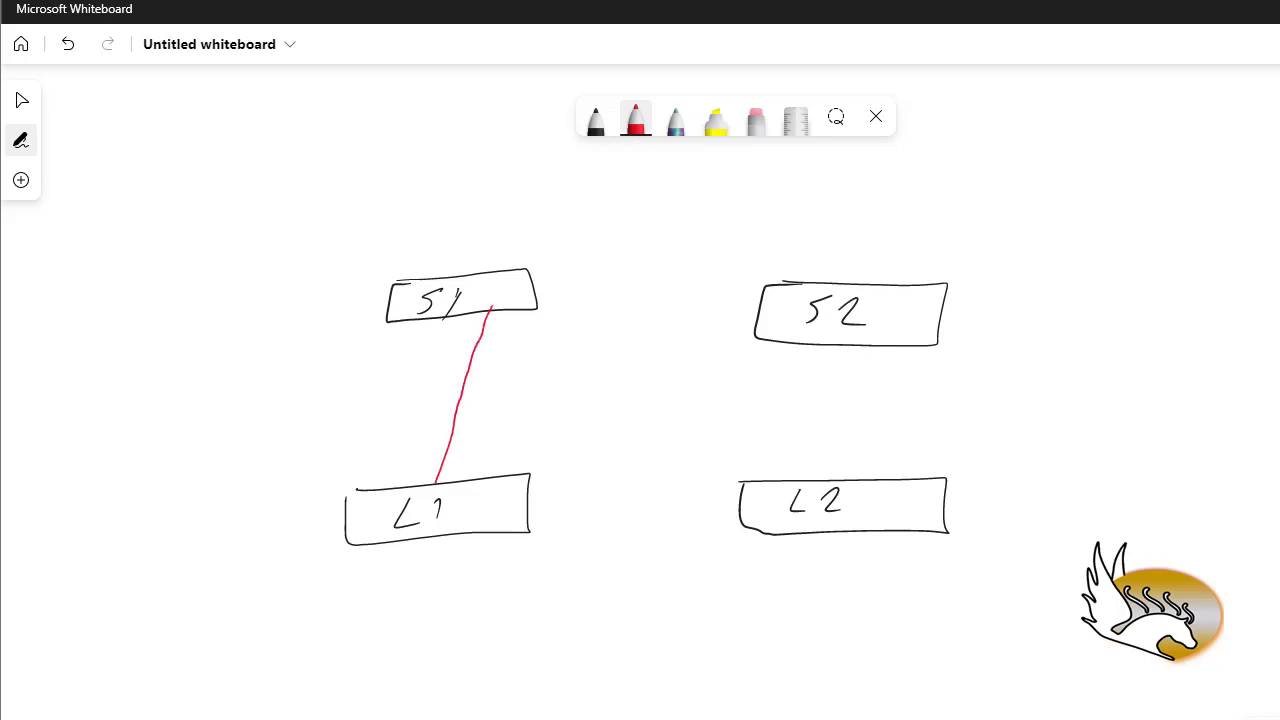
mouse_move(435, 483)
left_mouse_down()
mouse_move(634, 371)
mouse_move(783, 325)
left_mouse_up()
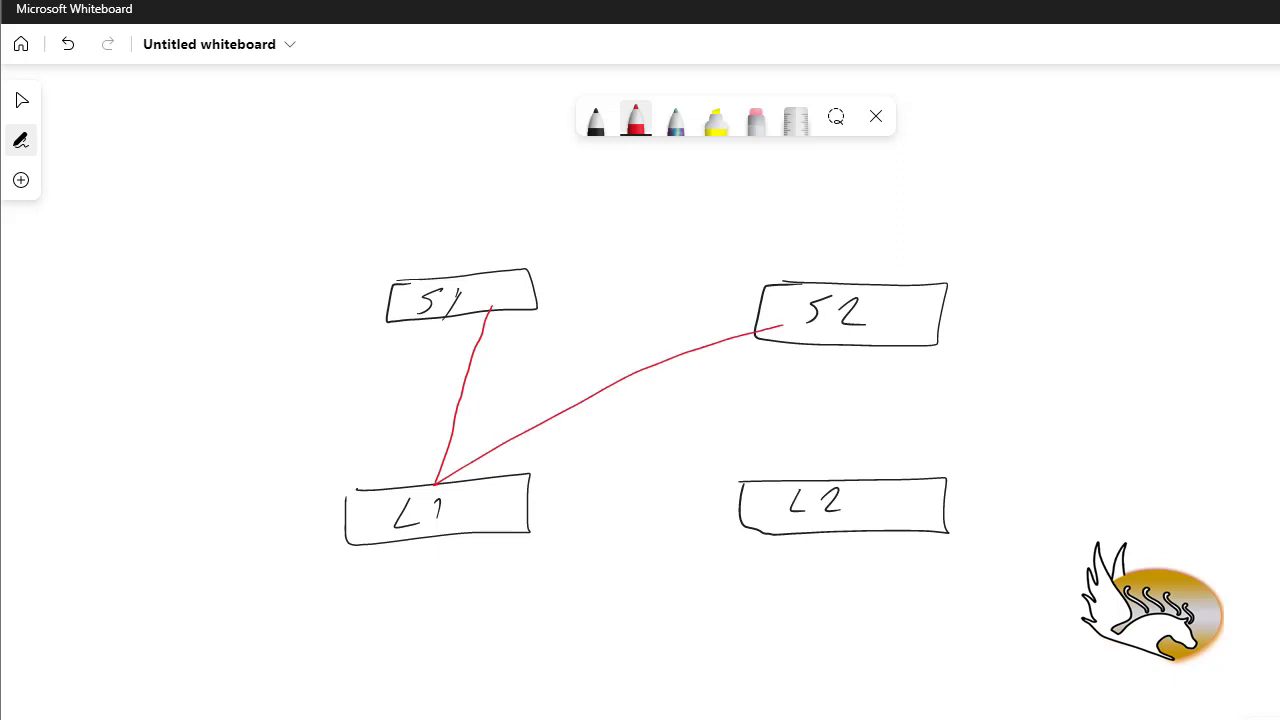
key("ctrl+z")
mouse_move(438, 484)
left_mouse_down()
mouse_move(720, 400)
mouse_move(824, 349)
left_mouse_up()
mouse_move(826, 486)
left_mouse_down()
mouse_move(804, 380)
mouse_move(838, 346)
left_mouse_up()
mouse_move(820, 482)
left_mouse_down()
mouse_move(643, 374)
mouse_move(520, 334)
mouse_move(506, 310)
left_mouse_up()
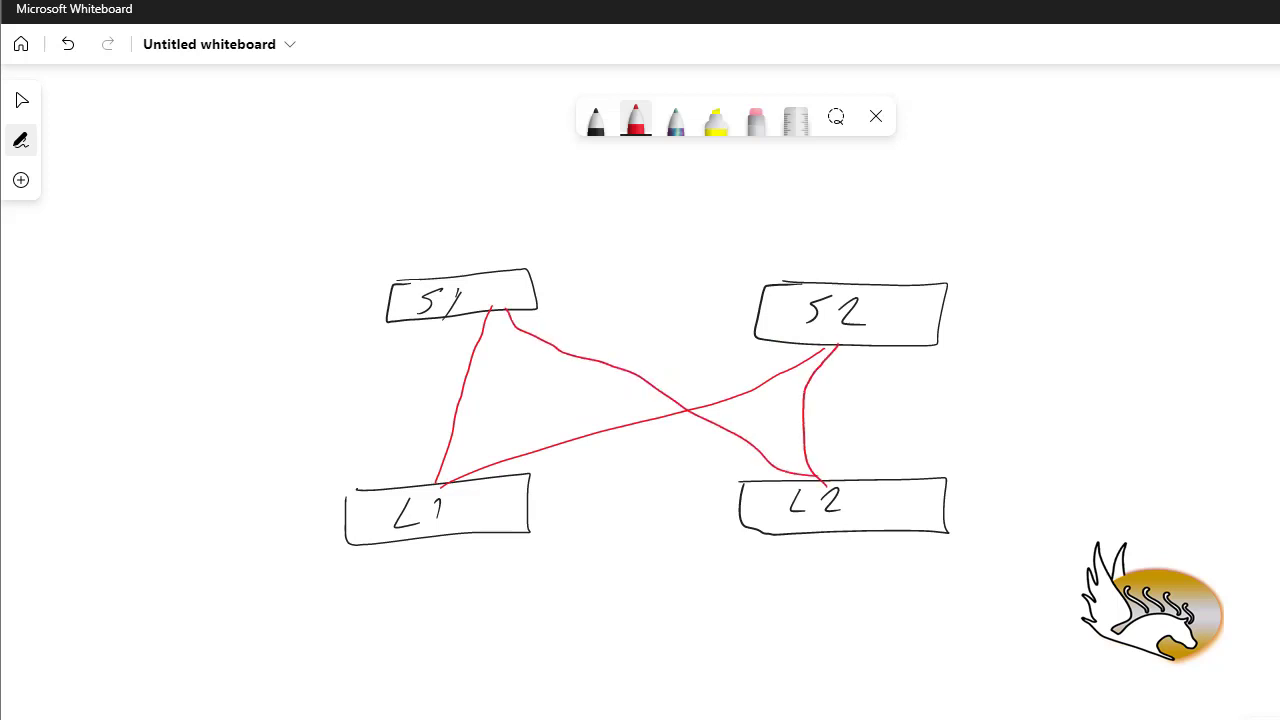
- Draw a red link between L1 and L2 and one between S1 and S2, undoing each after drawing it
left_click_drag(528, 512, 745, 503)
key("ctrl+z")
left_click_drag(535, 286, 788, 311)
key("ctrl+z")
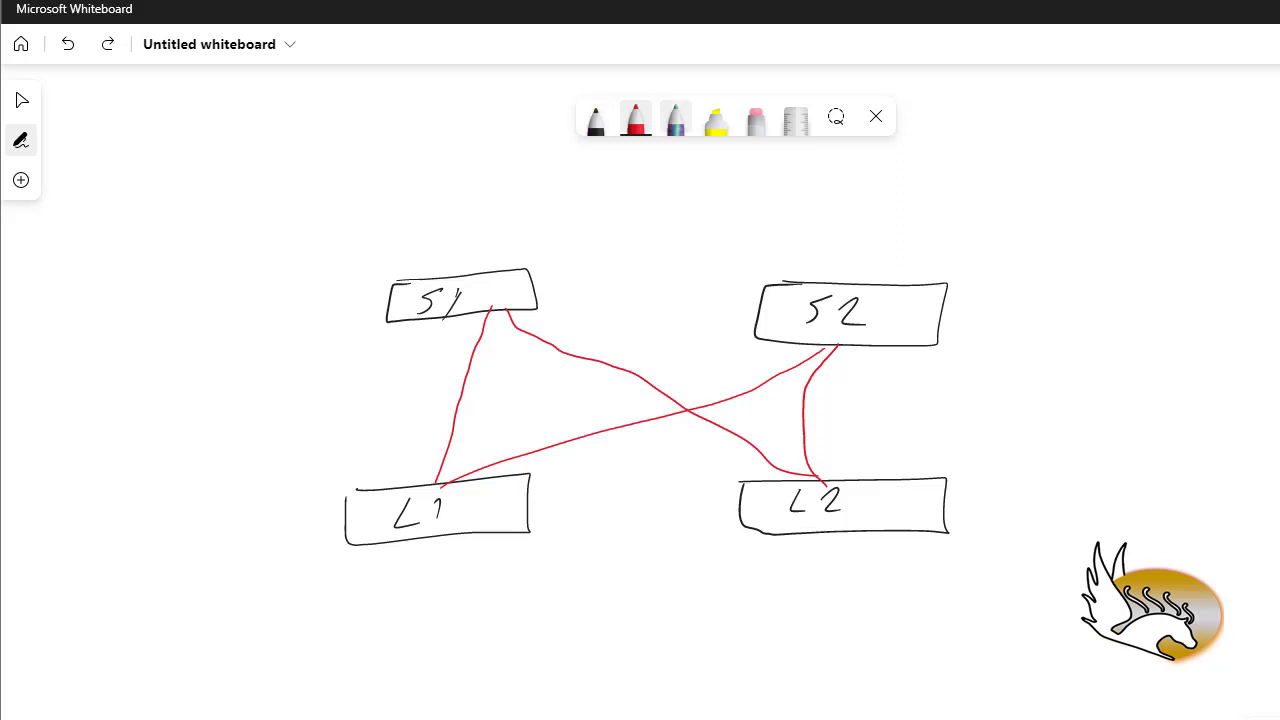
- With the galaxy-coloured pen, draw server boxes S1 under leaf L1 and S2 under leaf L2, each linked to its leaf
left_click(675, 118)
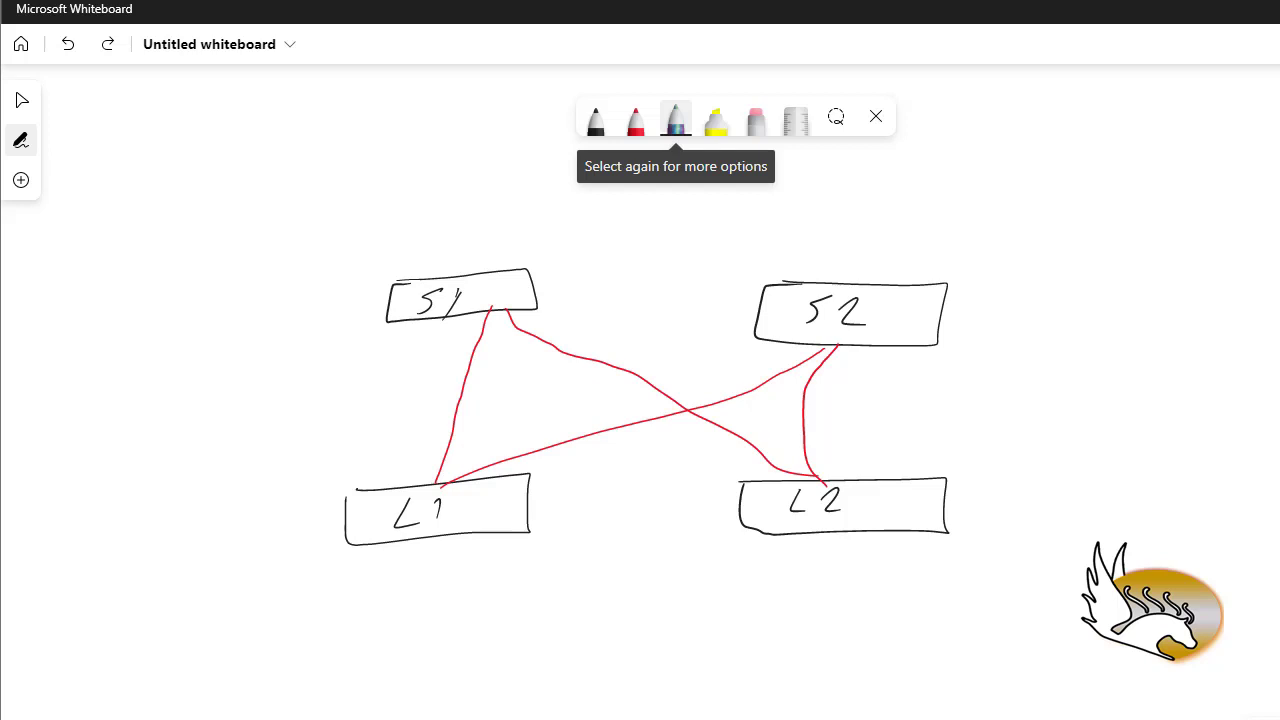
mouse_move(357, 588)
left_mouse_down()
mouse_move(400, 630)
mouse_move(348, 600)
mouse_move(382, 537)
left_mouse_up()
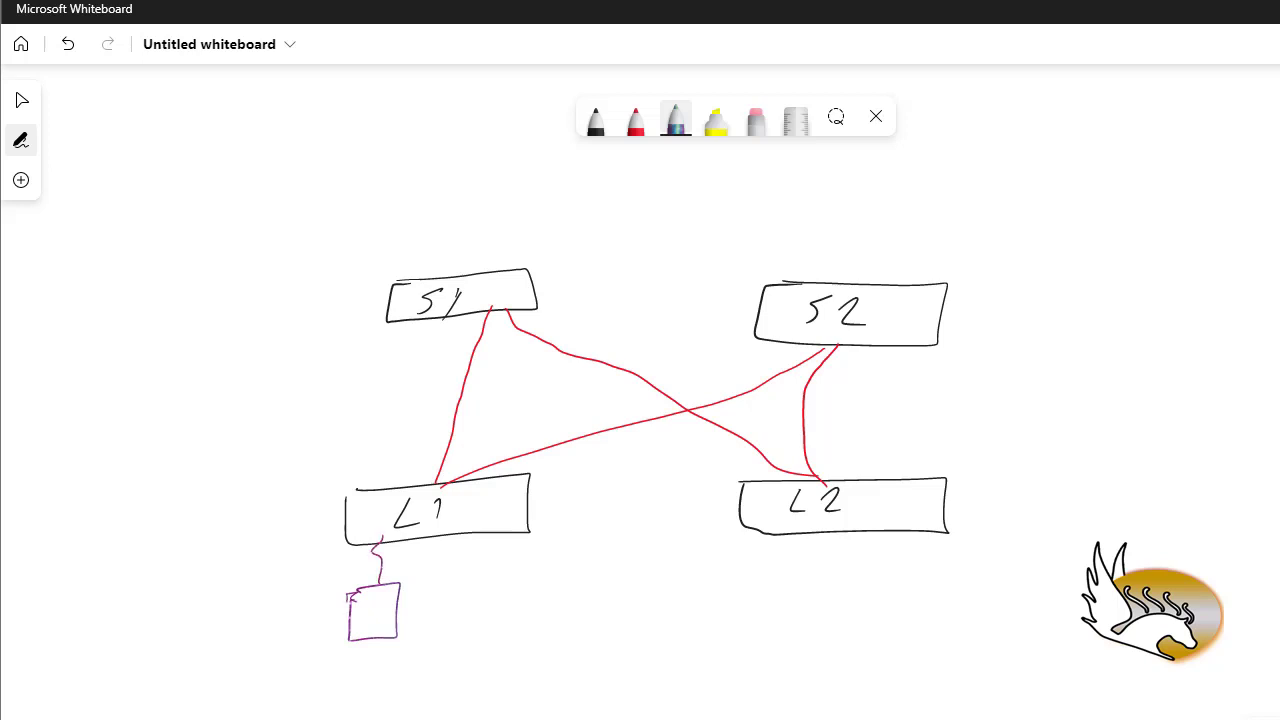
left_click_drag(377, 601, 360, 624)
left_click_drag(386, 597, 388, 612)
mouse_move(834, 560)
left_mouse_down()
mouse_move(868, 606)
mouse_move(830, 562)
mouse_move(838, 602)
left_mouse_up()
left_click_drag(854, 574, 870, 598)
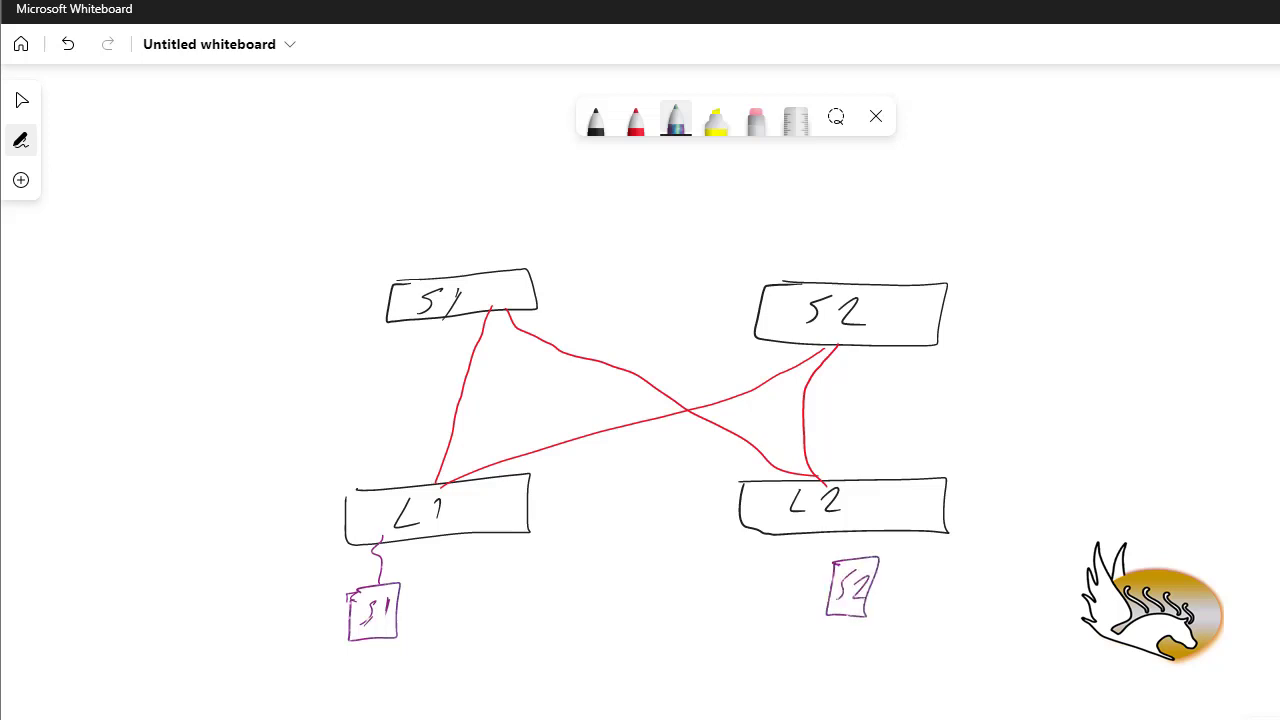
left_click_drag(866, 529, 865, 558)
- Trace the traffic path between the two servers through spine S1 and through spine S2, undoing each trace
mouse_move(430, 495)
left_mouse_down()
mouse_move(452, 466)
mouse_move(471, 300)
mouse_move(530, 357)
mouse_move(824, 497)
mouse_move(848, 558)
left_mouse_up()
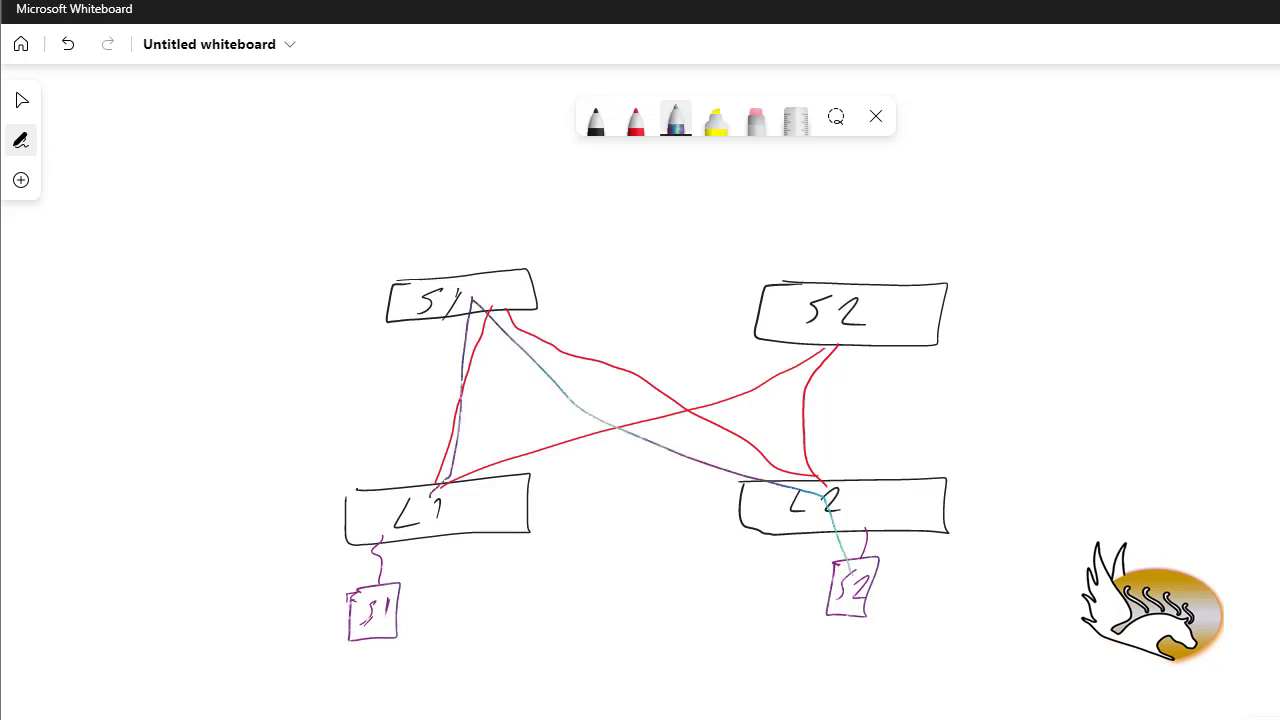
key("ctrl+z")
key("ctrl+z")
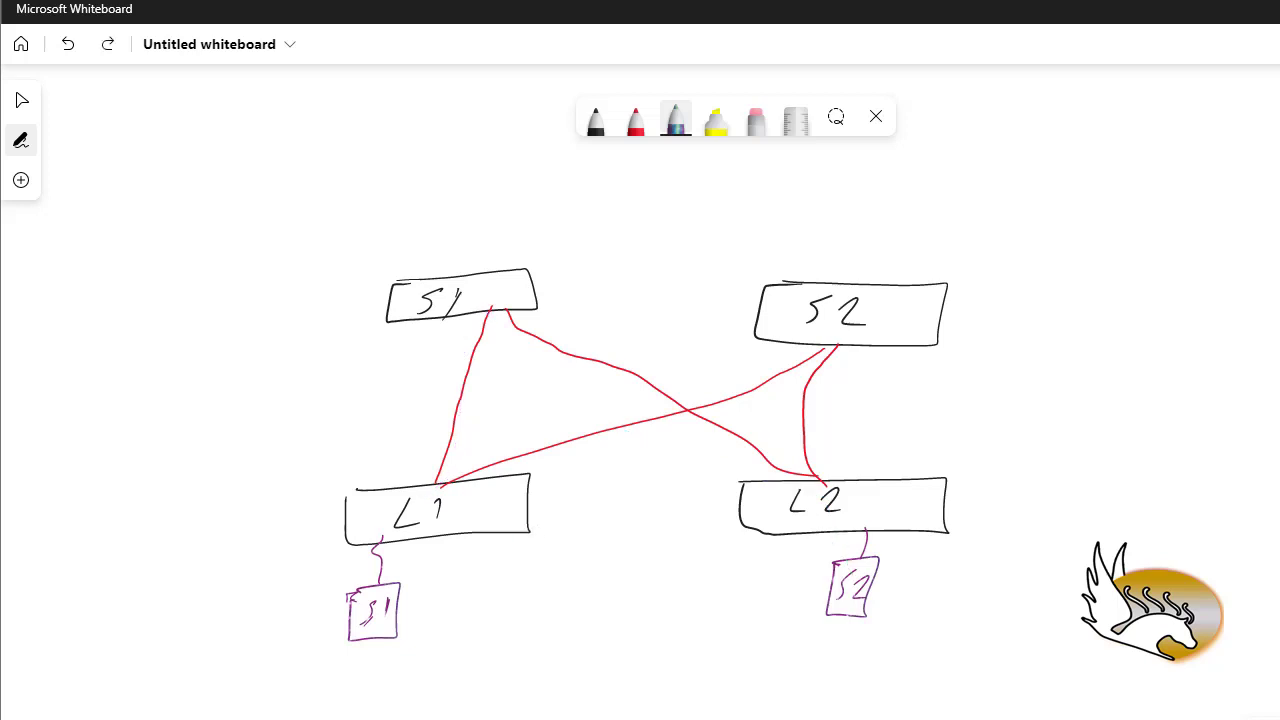
mouse_move(381, 606)
left_mouse_down()
mouse_move(381, 580)
mouse_move(428, 506)
mouse_move(805, 296)
mouse_move(826, 466)
mouse_move(850, 522)
mouse_move(842, 586)
left_mouse_up()
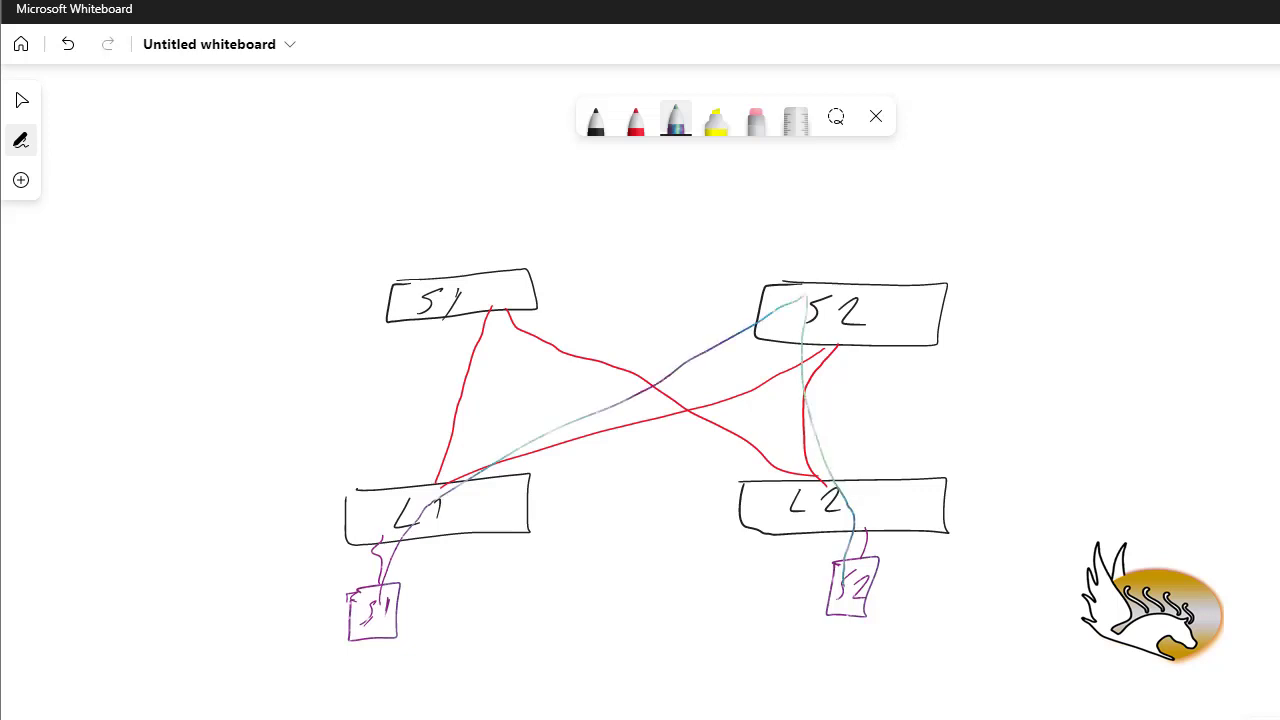
key("ctrl+z")
key("ctrl+z")
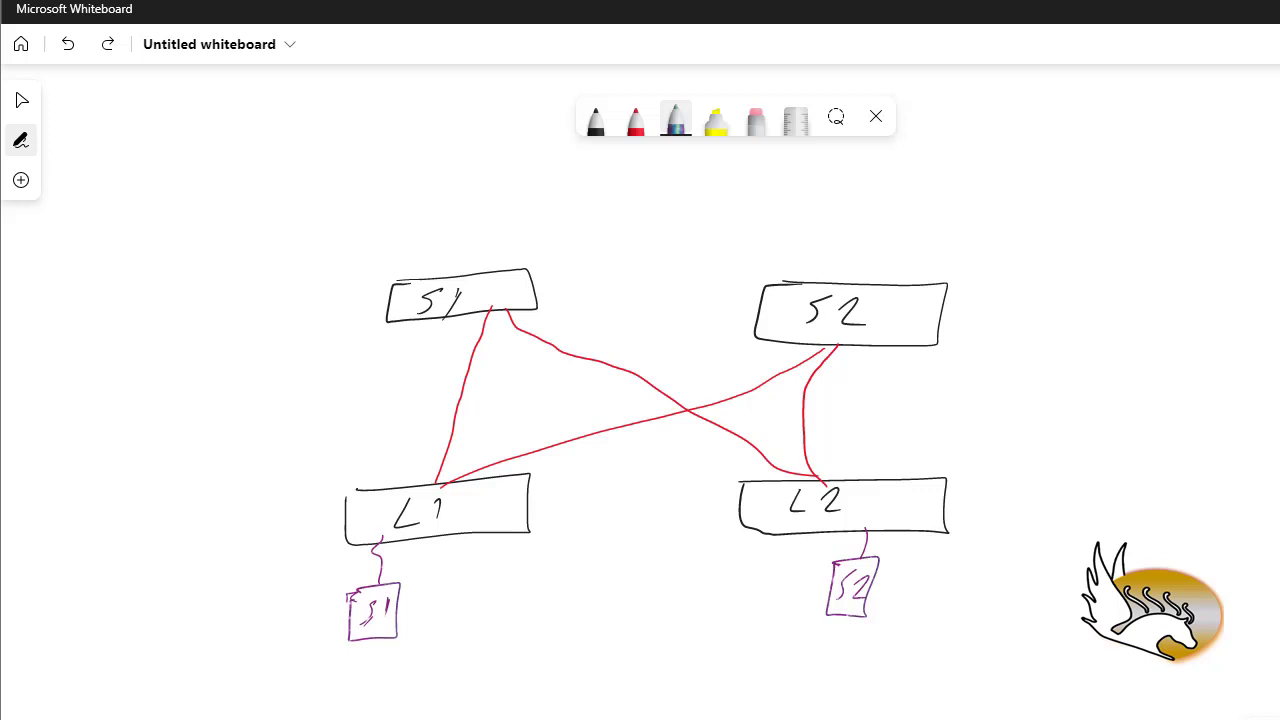
- Write IS-IS to the right of the topology, circle it and underline it
left_click_drag(1079, 388, 1116, 408)
left_click(1151, 405)
mouse_move(1186, 370)
left_mouse_down()
mouse_move(1184, 400)
mouse_move(1194, 406)
mouse_move(1189, 363)
mouse_move(1202, 412)
left_mouse_up()
left_click_drag(1102, 382, 1191, 369)
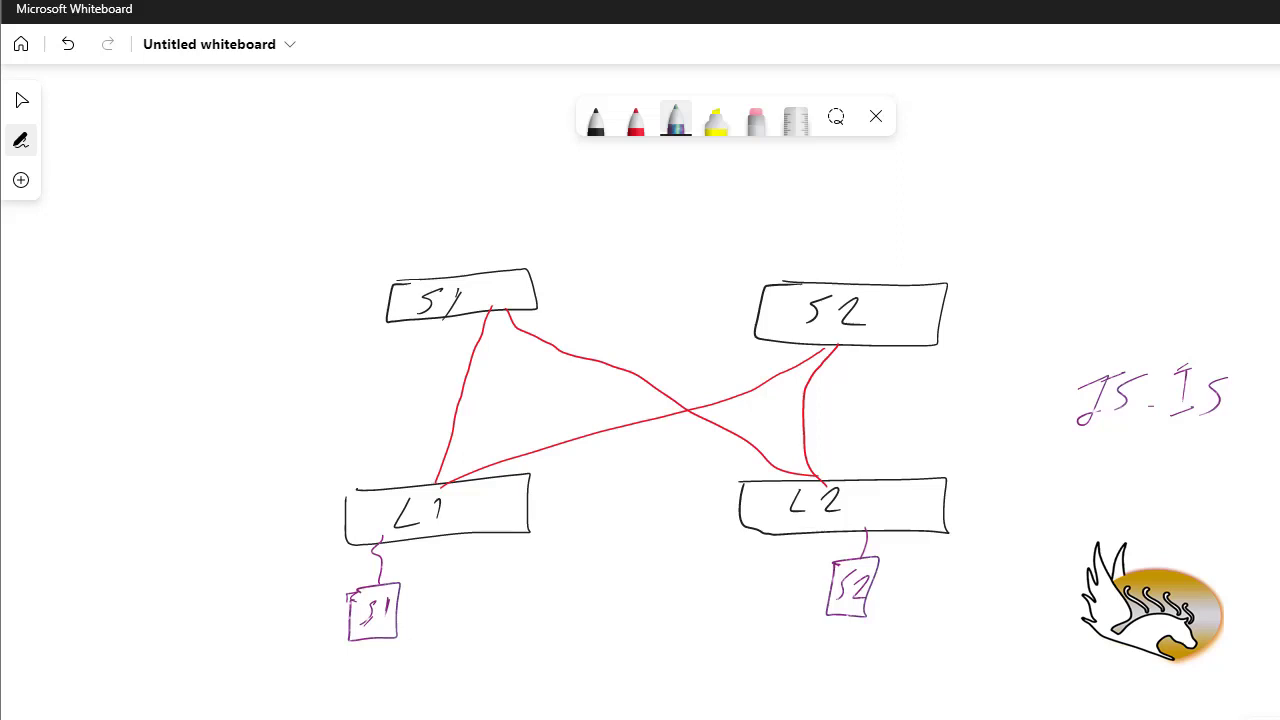
mouse_move(1262, 432)
left_mouse_down()
mouse_move(1068, 450)
mouse_move(1058, 482)
left_mouse_up()
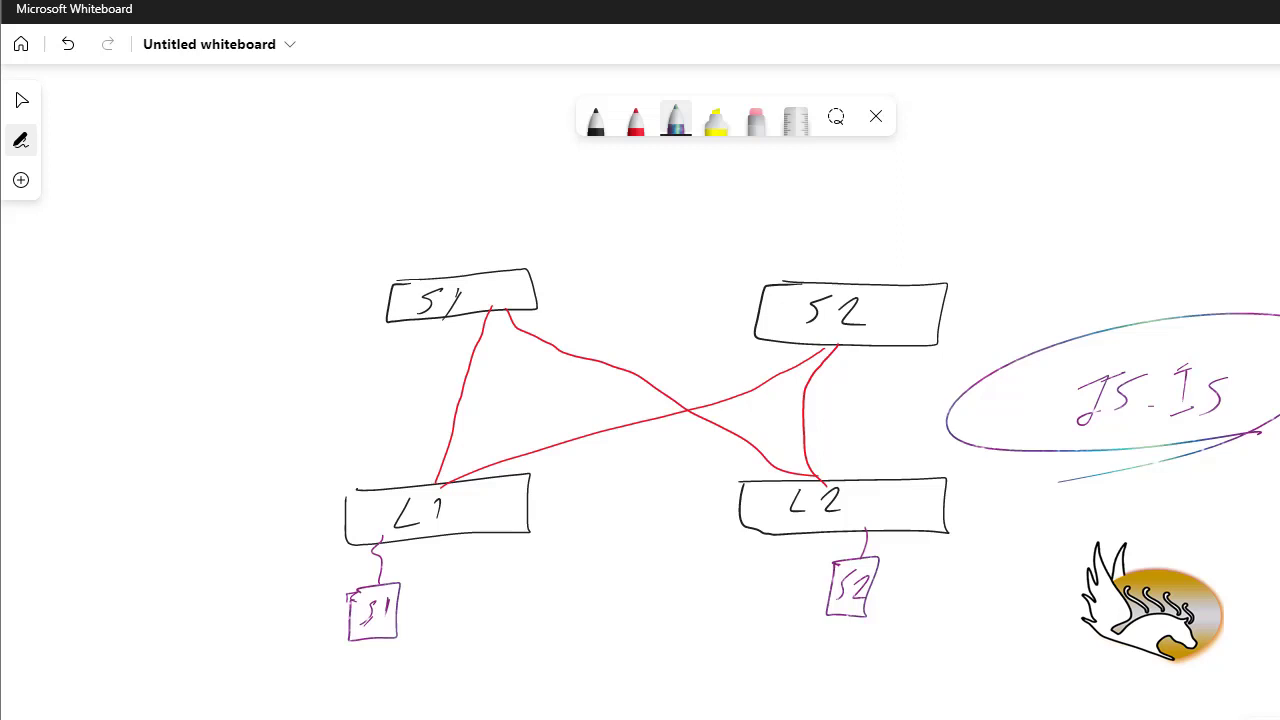
- Draw a mark on each of the four switches: S2, S1, L1 and L2
left_click_drag(889, 323, 891, 319)
left_click_drag(489, 296, 491, 293)
left_click_drag(480, 515, 480, 509)
left_click_drag(874, 511, 875, 507)
- Undo the switch marks, the IS-IS note and both server boxes, leaving only the four switches and their red links
key("ctrl+z")
key("ctrl+z")
key("ctrl+z")
key("ctrl+z")
key("ctrl+z")
key("ctrl+z")
key("ctrl+z")
key("ctrl+z")
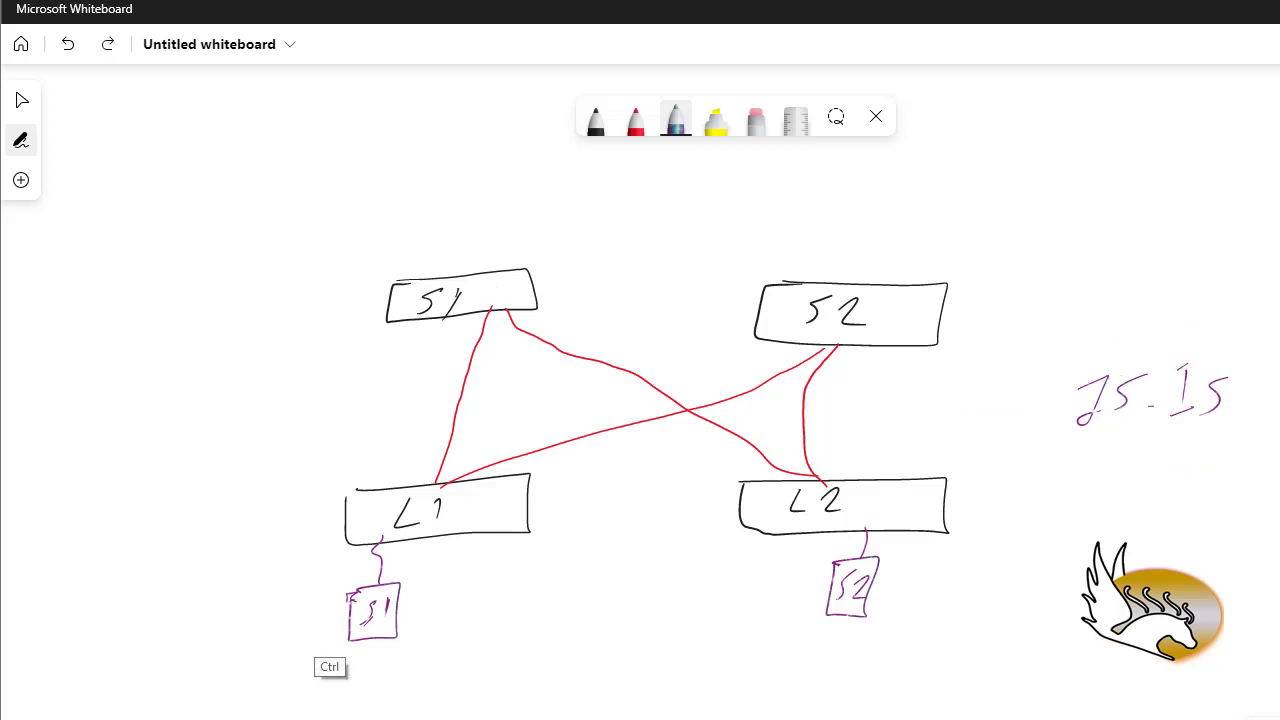
key("ctrl+z")
key("ctrl+z")
key("ctrl+z")
key("ctrl+z")
key("ctrl+z")
key("ctrl+z")
key("ctrl+z")
key("ctrl+z")
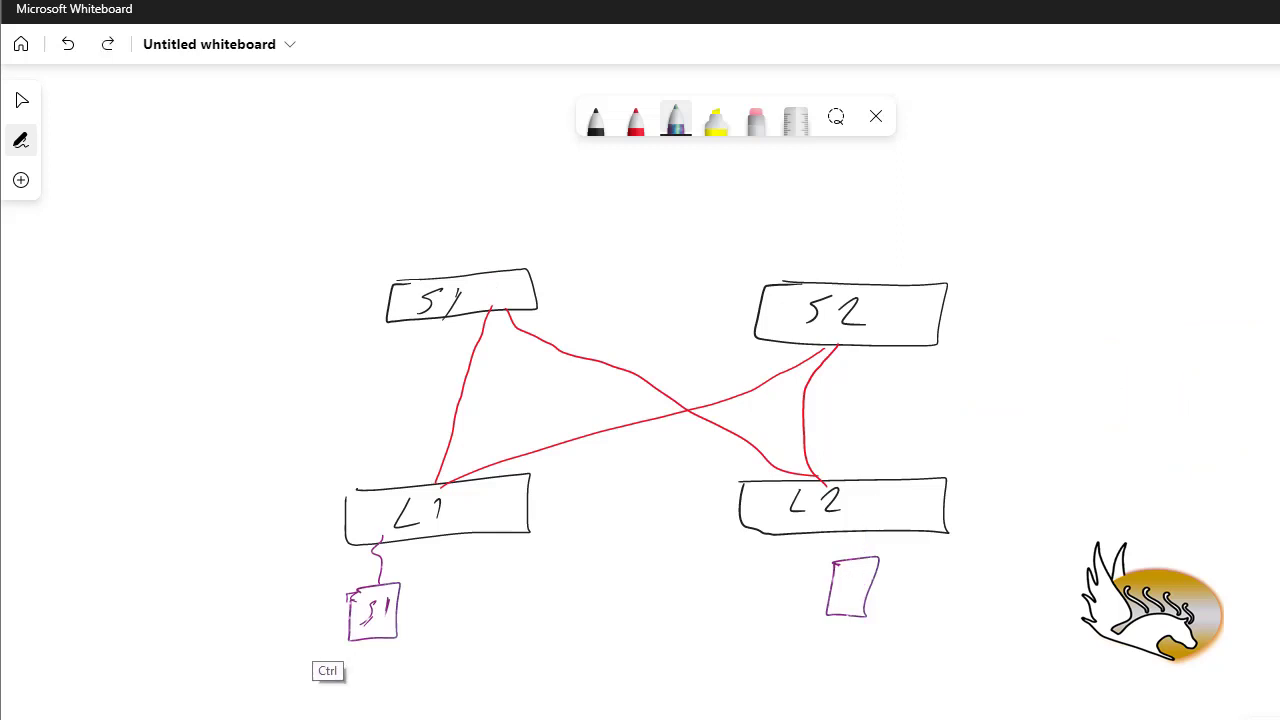
key("ctrl+z")
key("ctrl+z")
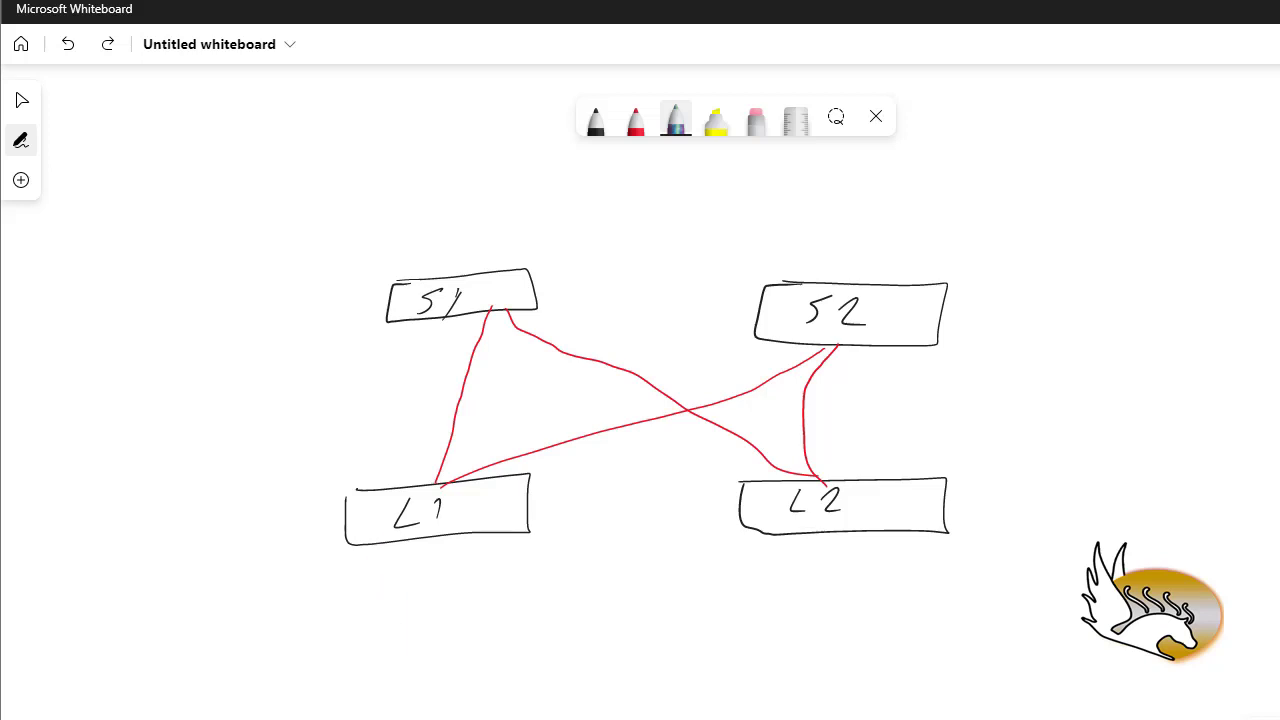
- Draw a controller box below leaf L1, link it to L1 and label it APIC 1
mouse_move(258, 606)
left_mouse_down()
mouse_move(366, 594)
mouse_move(337, 678)
mouse_move(229, 612)
mouse_move(262, 605)
left_mouse_up()
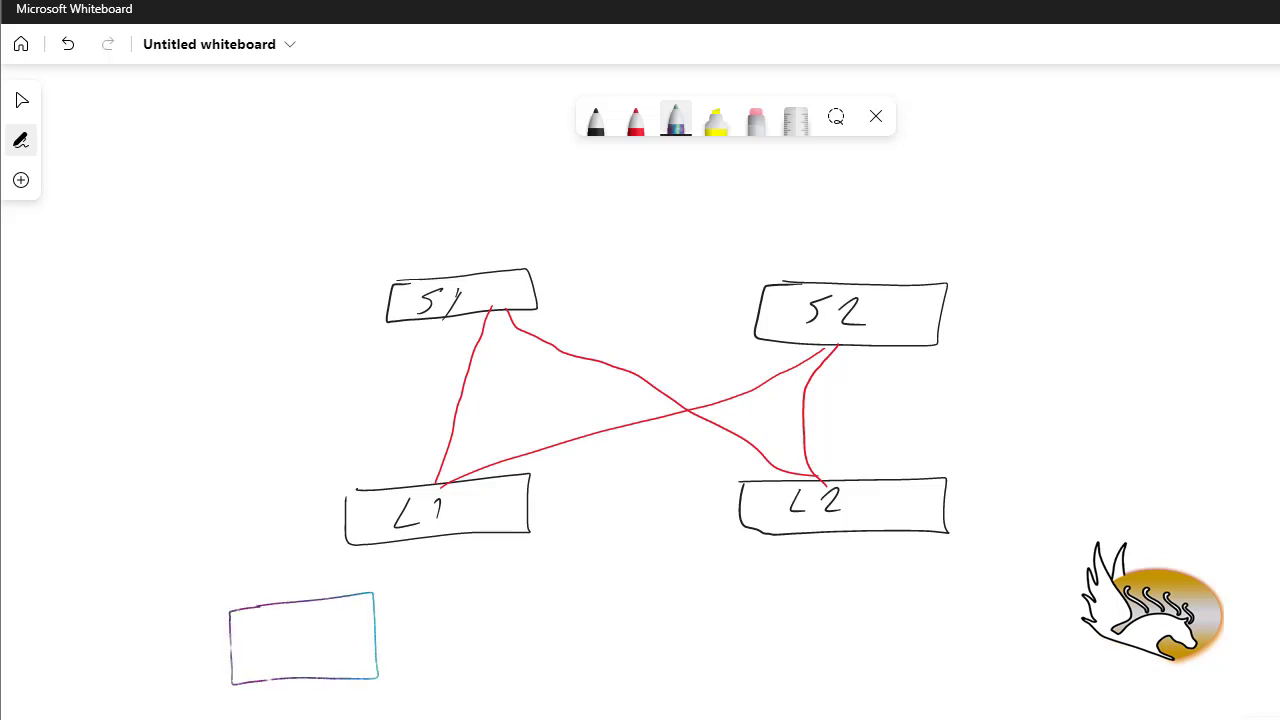
left_click_drag(362, 596, 399, 537)
left_click_drag(243, 666, 262, 667)
mouse_move(247, 651)
left_mouse_down()
mouse_move(285, 670)
mouse_move(290, 655)
left_mouse_up()
mouse_move(310, 638)
left_mouse_down()
mouse_move(310, 664)
mouse_move(351, 668)
left_mouse_up()
left_click_drag(344, 670, 370, 666)
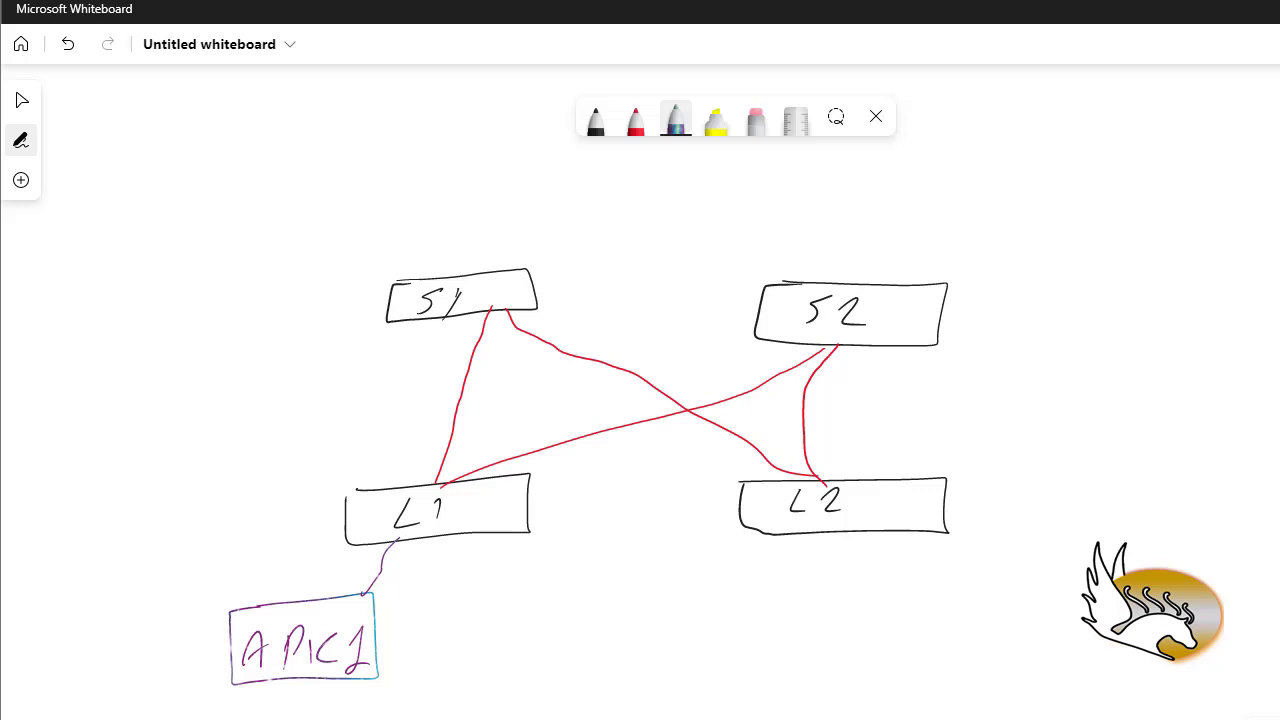
- Write LLDP to the left of leaf L1, above the APIC 1 box
left_click_drag(80, 493, 86, 536)
mouse_move(102, 496)
left_mouse_down()
mouse_move(88, 537)
mouse_move(115, 534)
left_mouse_up()
mouse_move(130, 505)
left_mouse_down()
mouse_move(127, 543)
mouse_move(138, 540)
left_mouse_up()
mouse_move(172, 495)
left_mouse_down()
mouse_move(167, 540)
mouse_move(180, 505)
left_mouse_up()
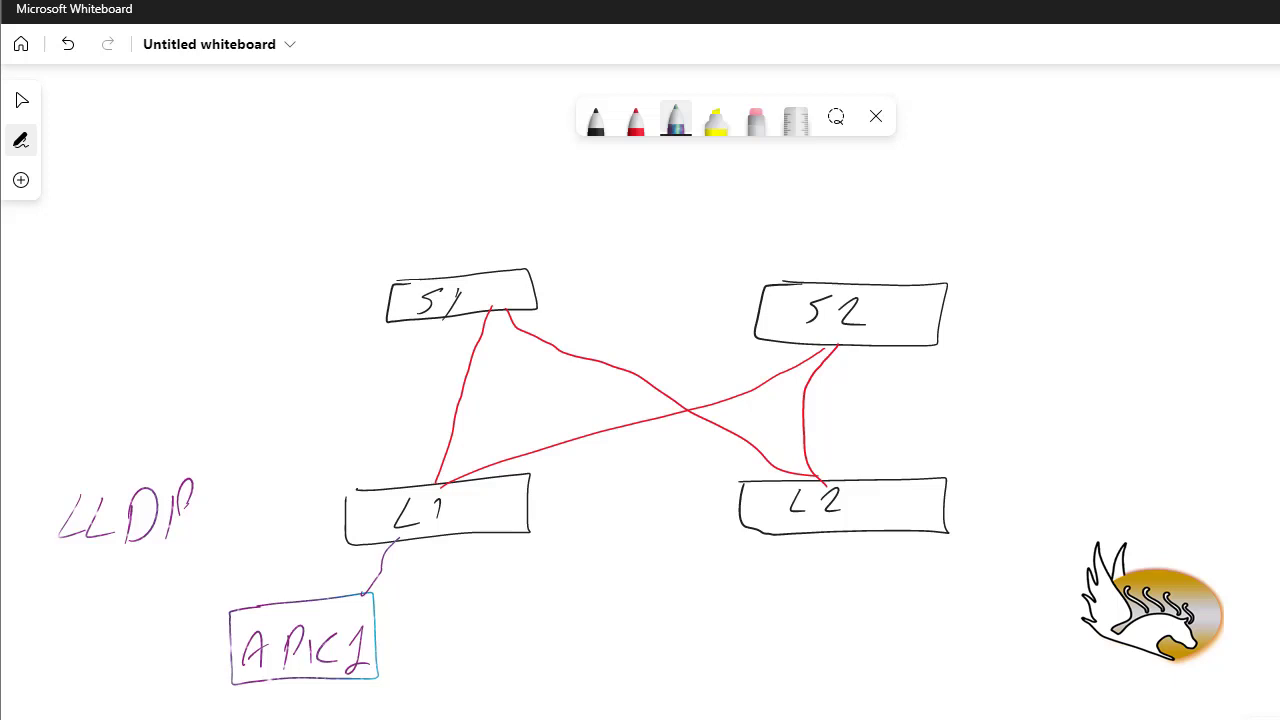
- Draw an arrow from L1 toward APIC 1 and write the discovery order L1 → S1/S2 → L2 right of the topology
mouse_move(353, 557)
left_mouse_down()
mouse_move(330, 587)
mouse_move(348, 584)
left_mouse_up()
mouse_move(1162, 297)
left_mouse_down()
mouse_move(1165, 332)
mouse_move(1204, 294)
mouse_move(1200, 330)
mouse_move(1258, 312)
left_mouse_up()
left_click_drag(1252, 300, 1254, 326)
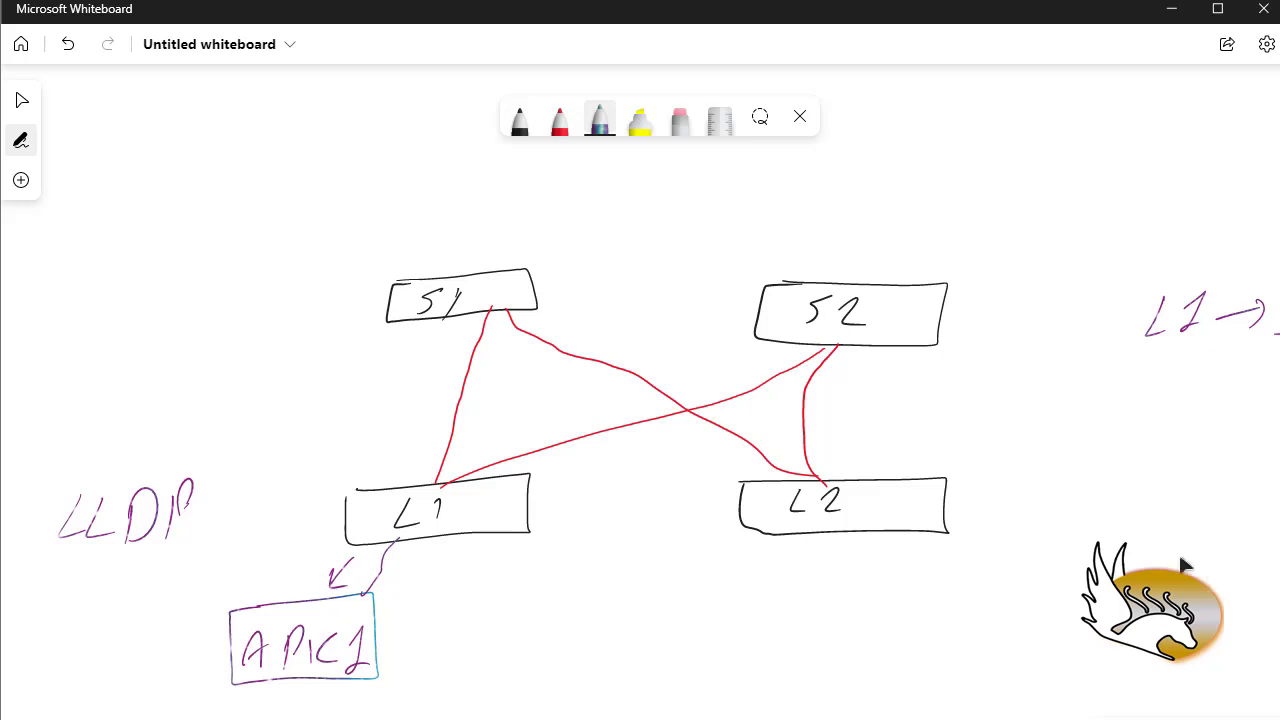
- Draw a second link from the APIC 1 box to leaf L2
scroll(890, 514, "right", 5)
scroll(846, 514, "left", 1)
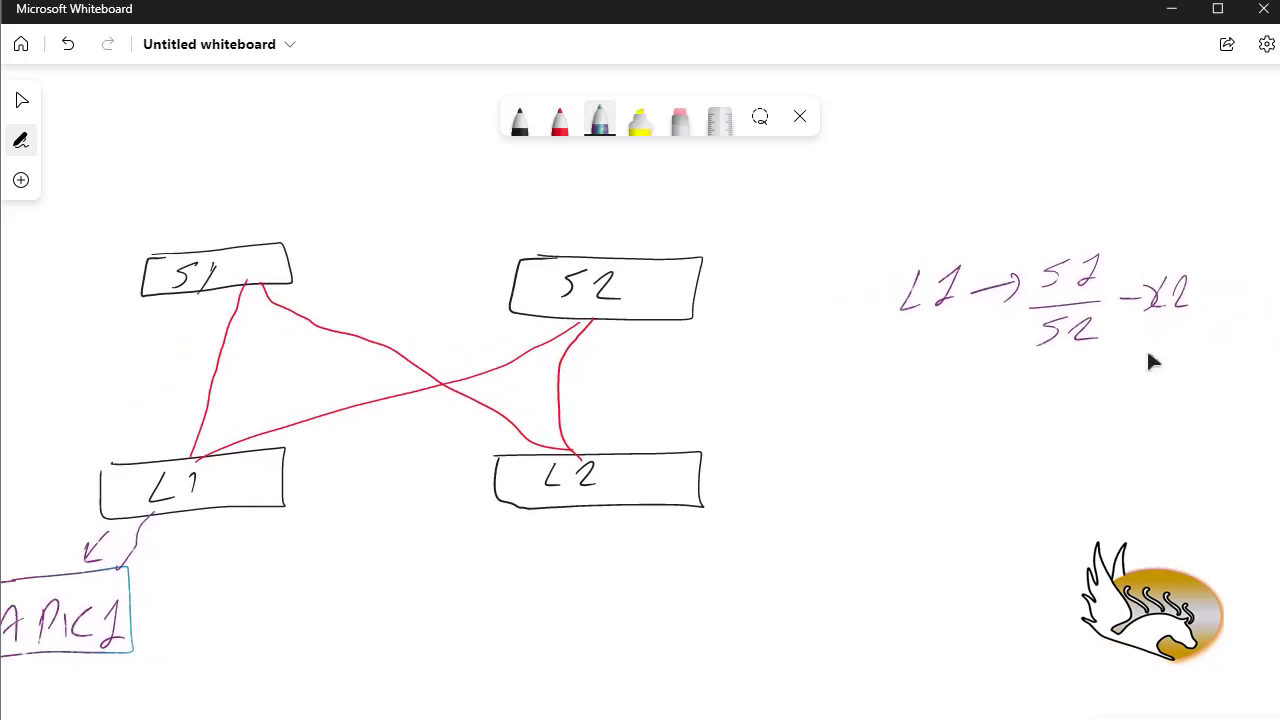
scroll(1205, 425, "down", 1)
scroll(1205, 425, "right", 1)
scroll(1163, 386, "up", 3)
scroll(1163, 386, "left", 2)
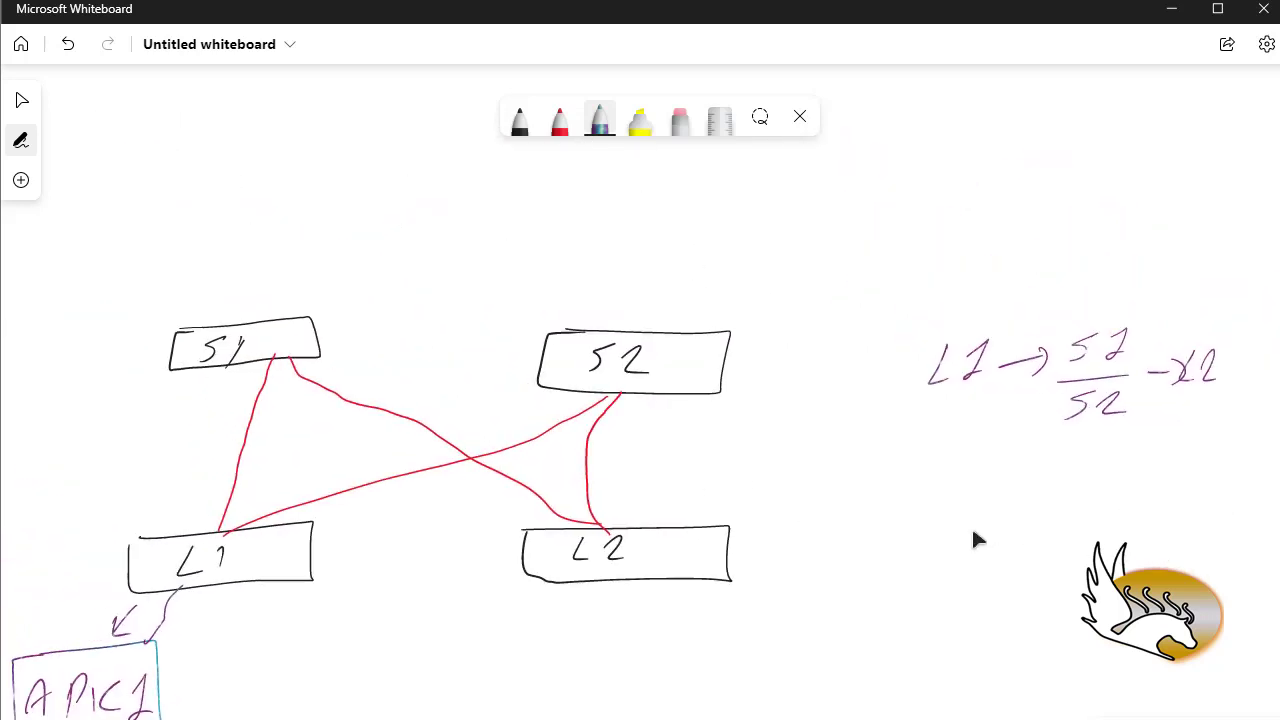
scroll(974, 537, "left", 1)
scroll(995, 505, "down", 1)
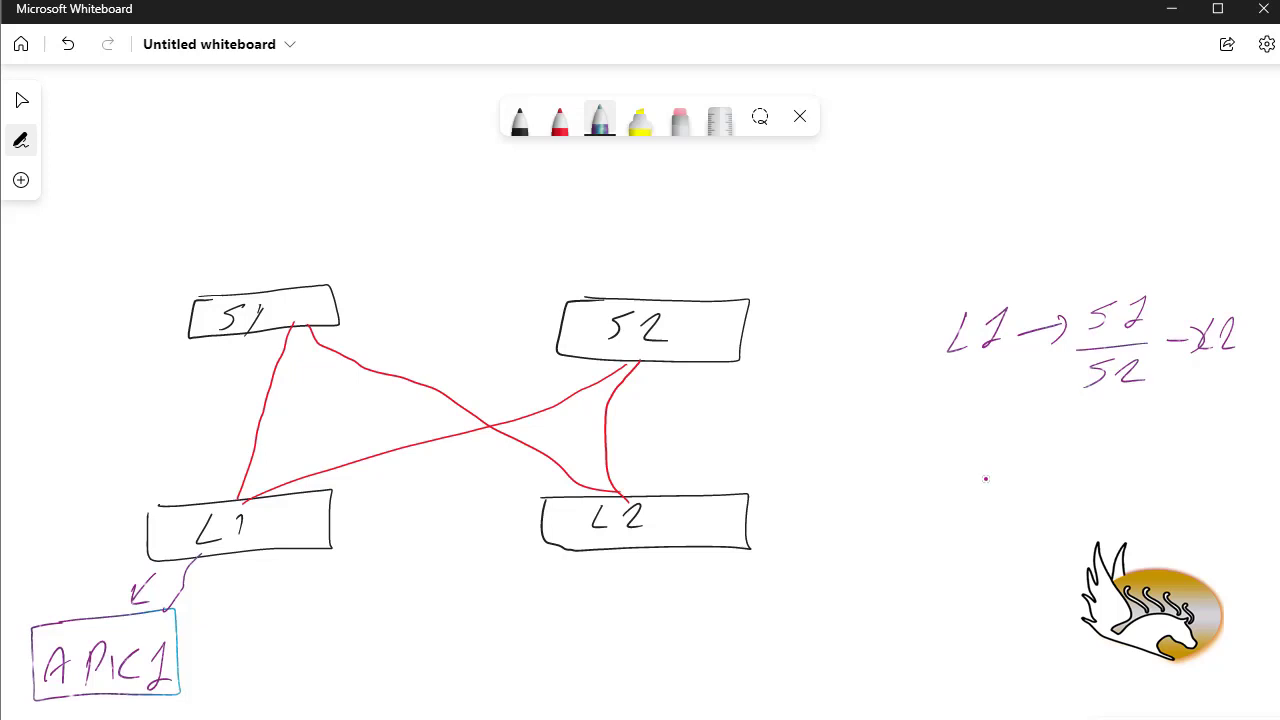
left_click_drag(165, 616, 604, 537)
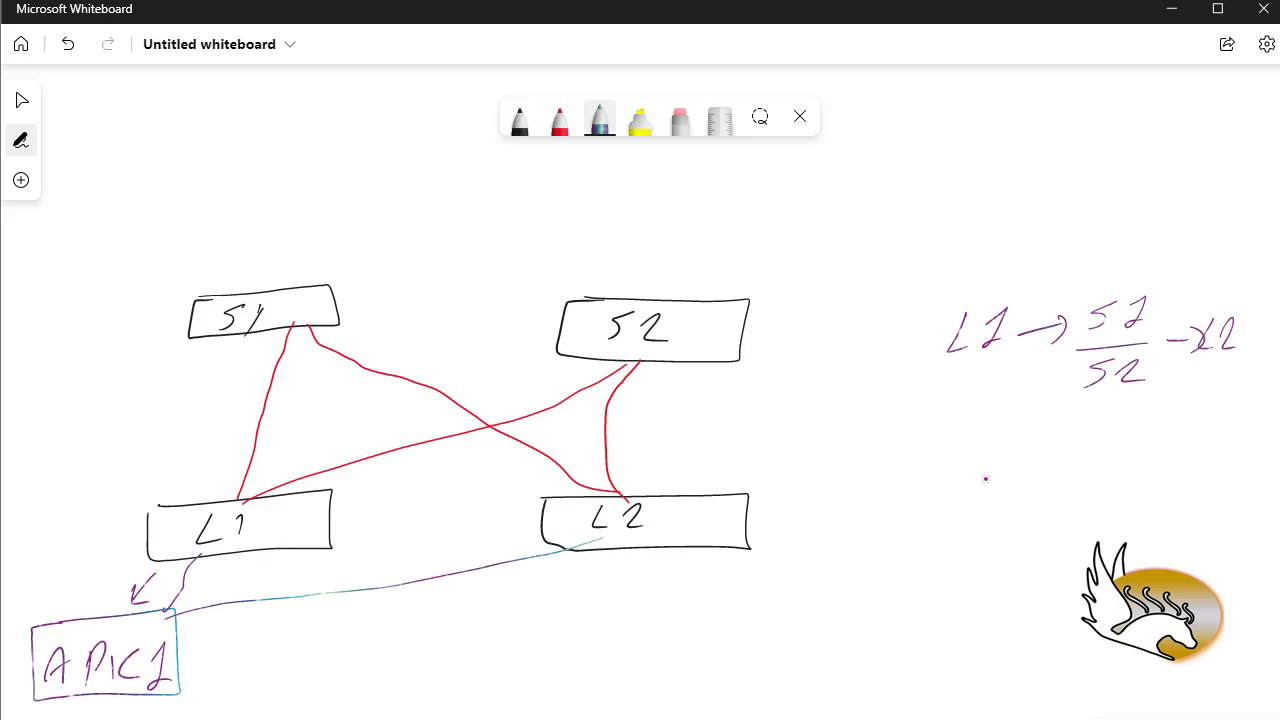
- Draw a box labelled APIC 2 below leaf L2 and link it to both L2 and L1
mouse_move(440, 622)
left_mouse_down()
mouse_move(602, 610)
mouse_move(572, 690)
mouse_move(414, 626)
mouse_move(426, 624)
left_mouse_up()
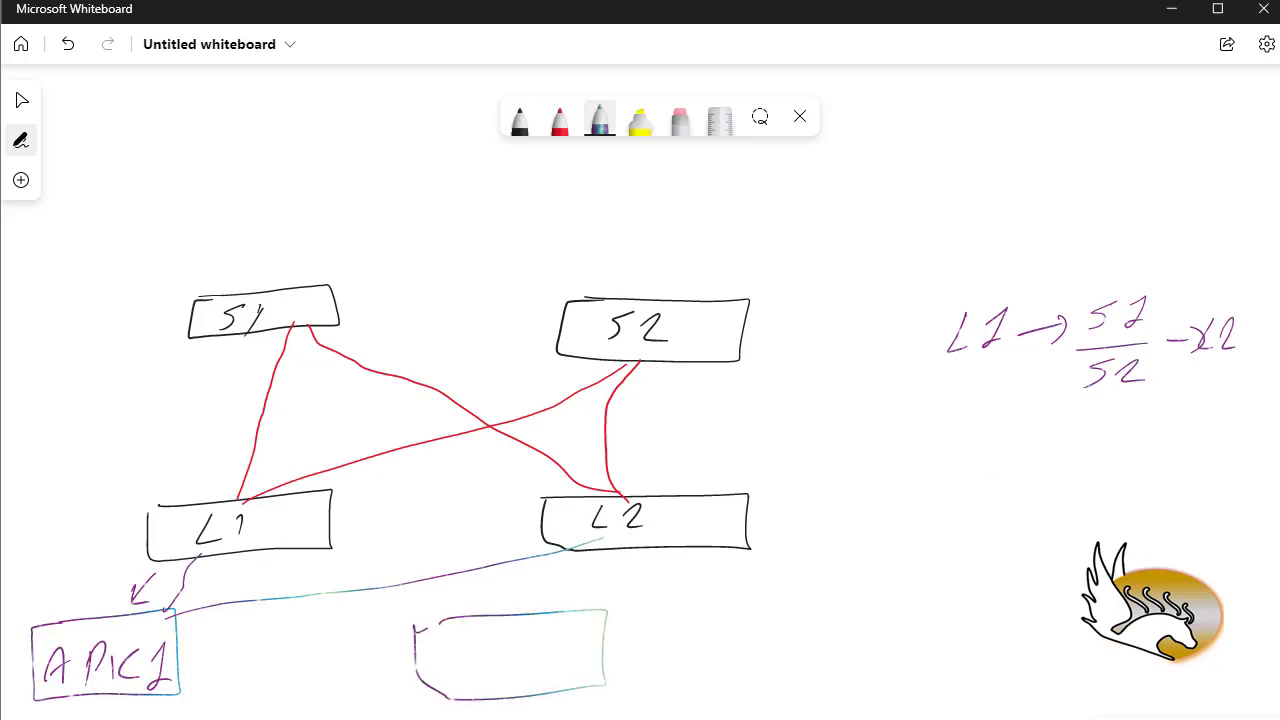
mouse_move(446, 688)
left_mouse_down()
mouse_move(474, 682)
mouse_move(464, 666)
left_mouse_up()
mouse_move(482, 652)
left_mouse_down()
mouse_move(482, 678)
mouse_move(484, 666)
mouse_move(510, 678)
left_mouse_up()
mouse_move(536, 652)
left_mouse_down()
mouse_move(534, 680)
mouse_move(602, 664)
left_mouse_up()
left_click_drag(556, 618, 622, 542)
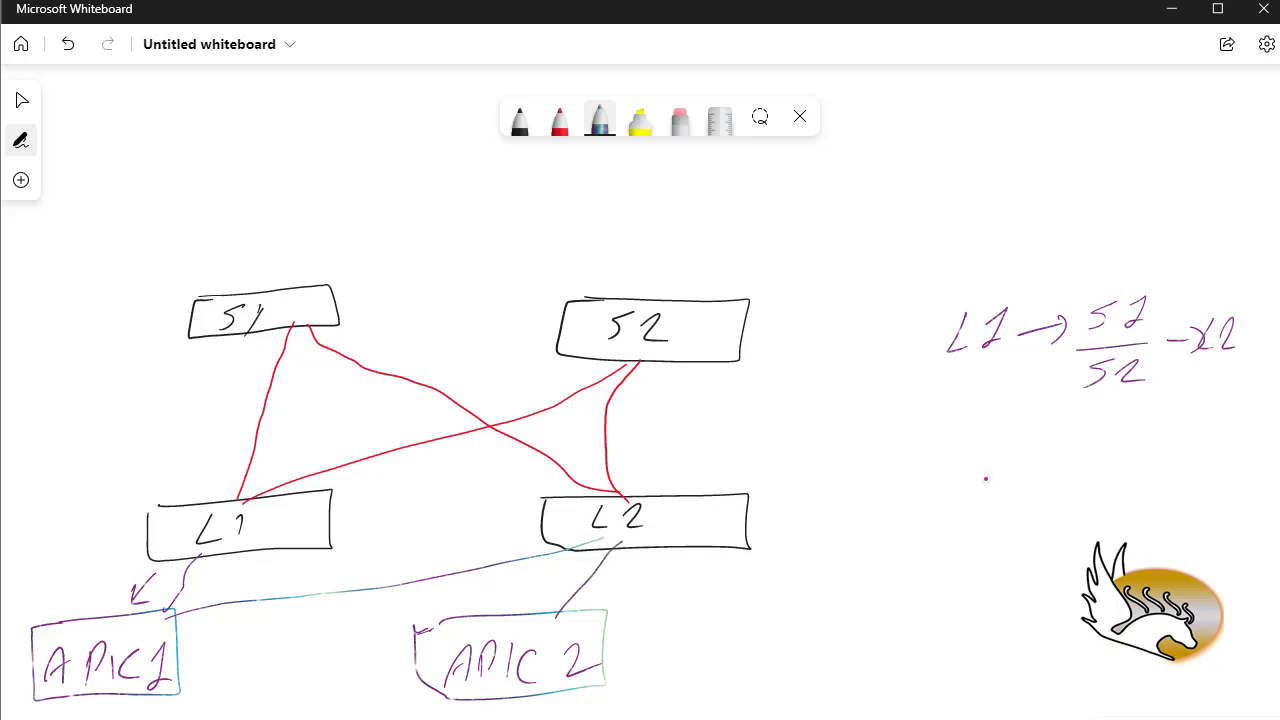
left_click_drag(552, 612, 288, 550)
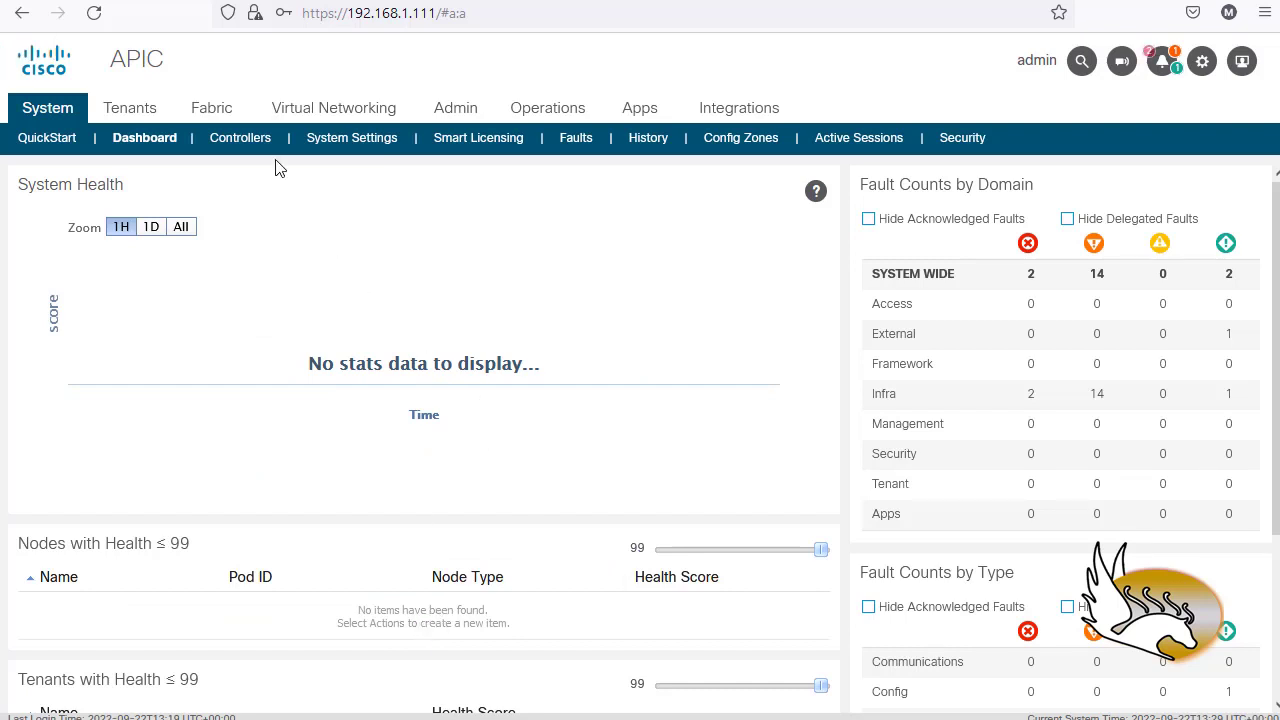
- In Cisco APIC, view the fabric membership nodes pending registration and open the details of leaf TEP-1-101
left_click(213, 109)
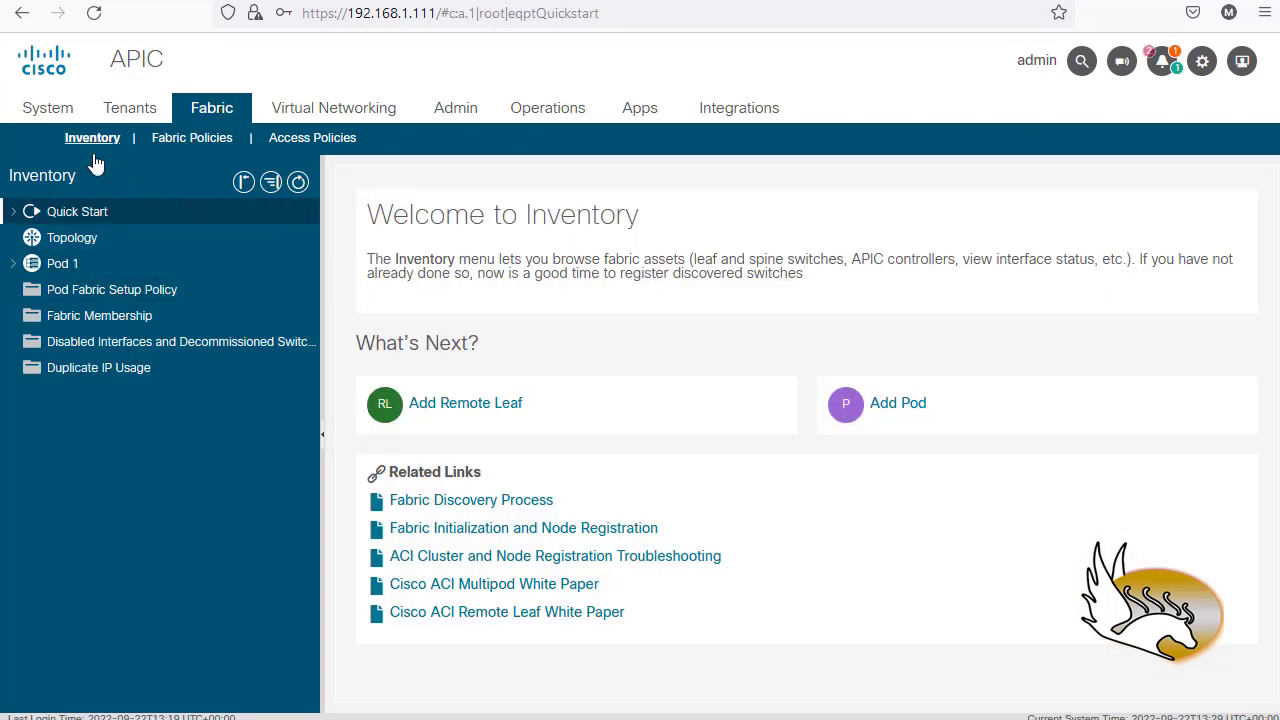
left_click(108, 316)
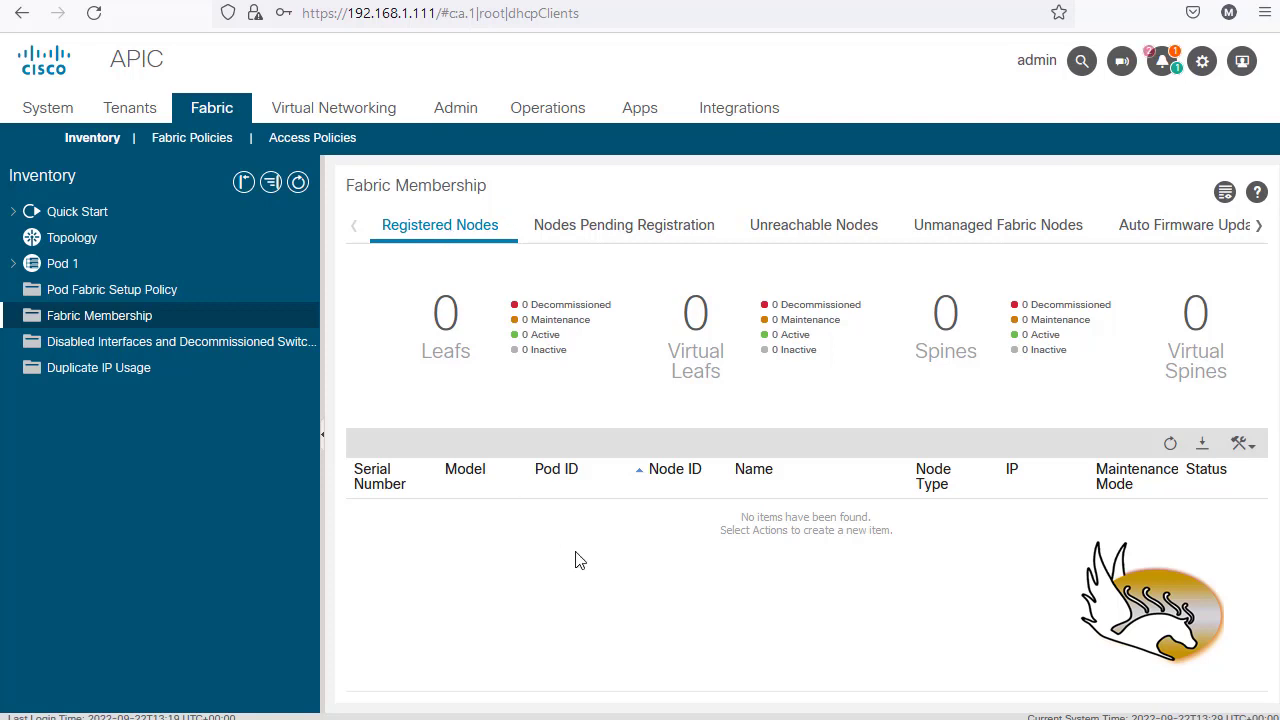
left_click(600, 240)
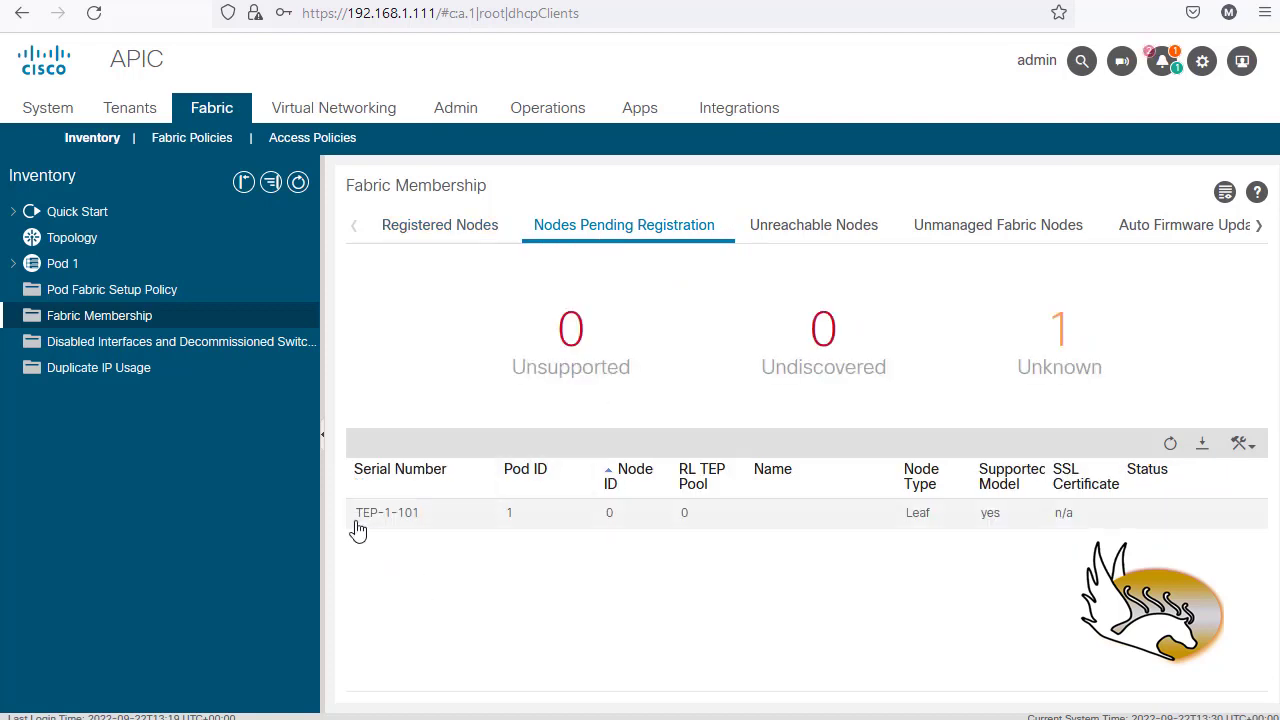
double_click(408, 522)
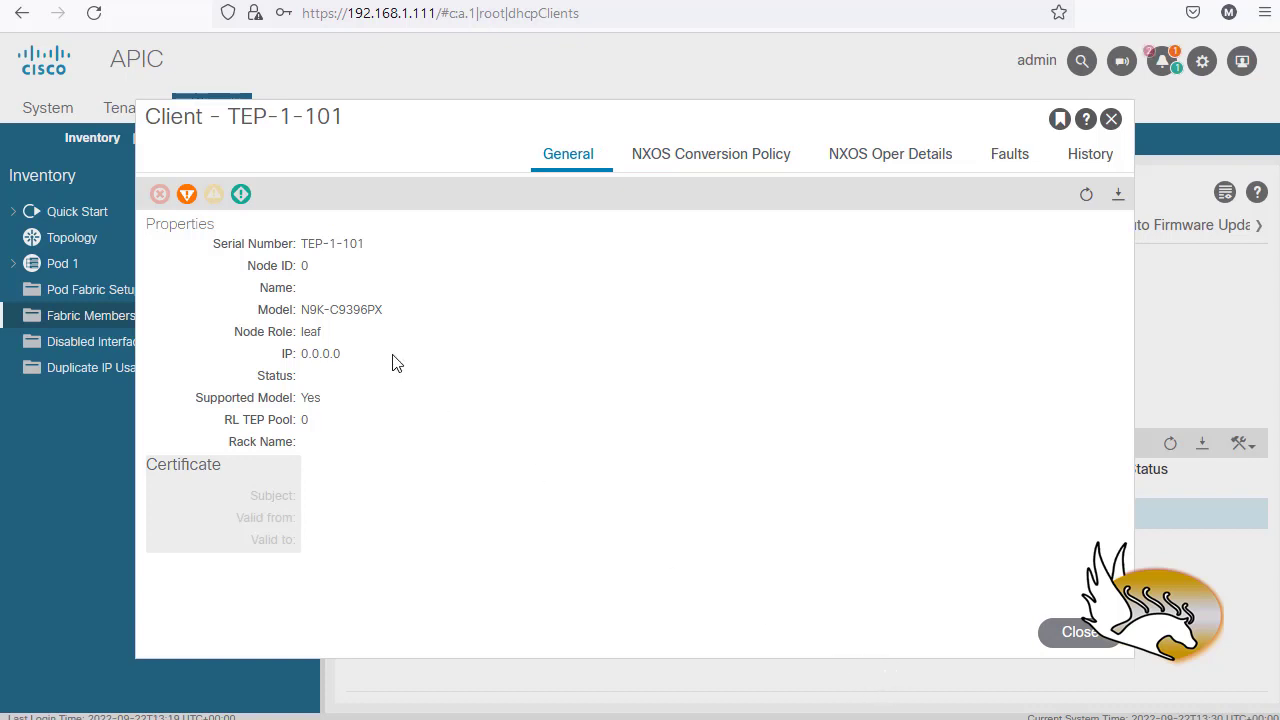
- Examine leaf TEP-1-101's general properties, NXOS conversion policy, NXOS operational details and faults, and close its details
double_click(352, 244)
right_click(364, 270)
left_click(490, 282)
left_click(691, 162)
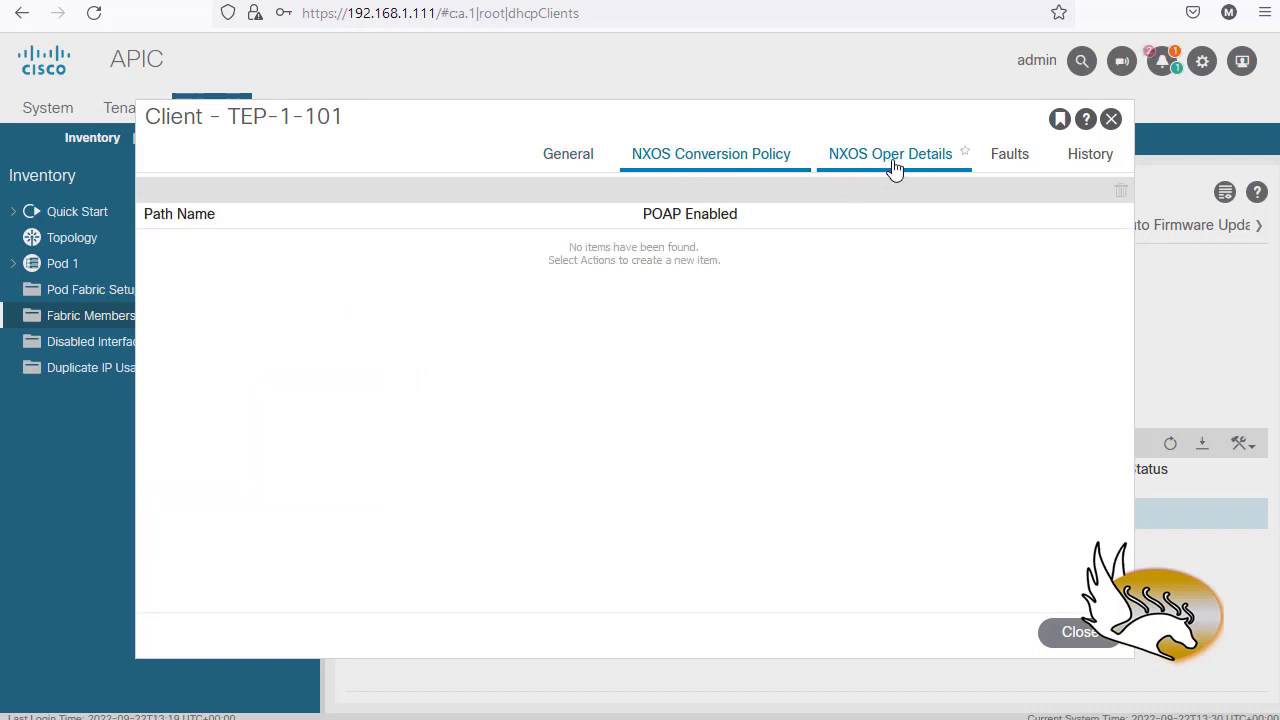
left_click(889, 168)
left_click(1018, 171)
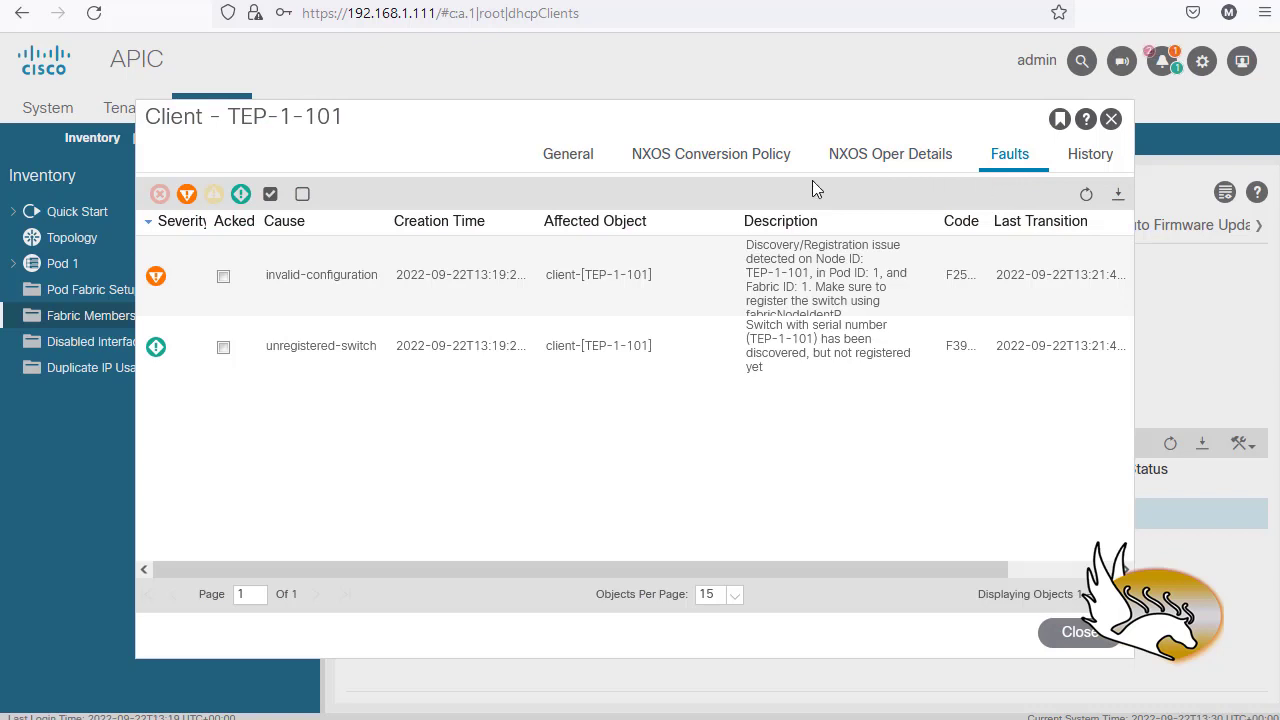
left_click(572, 157)
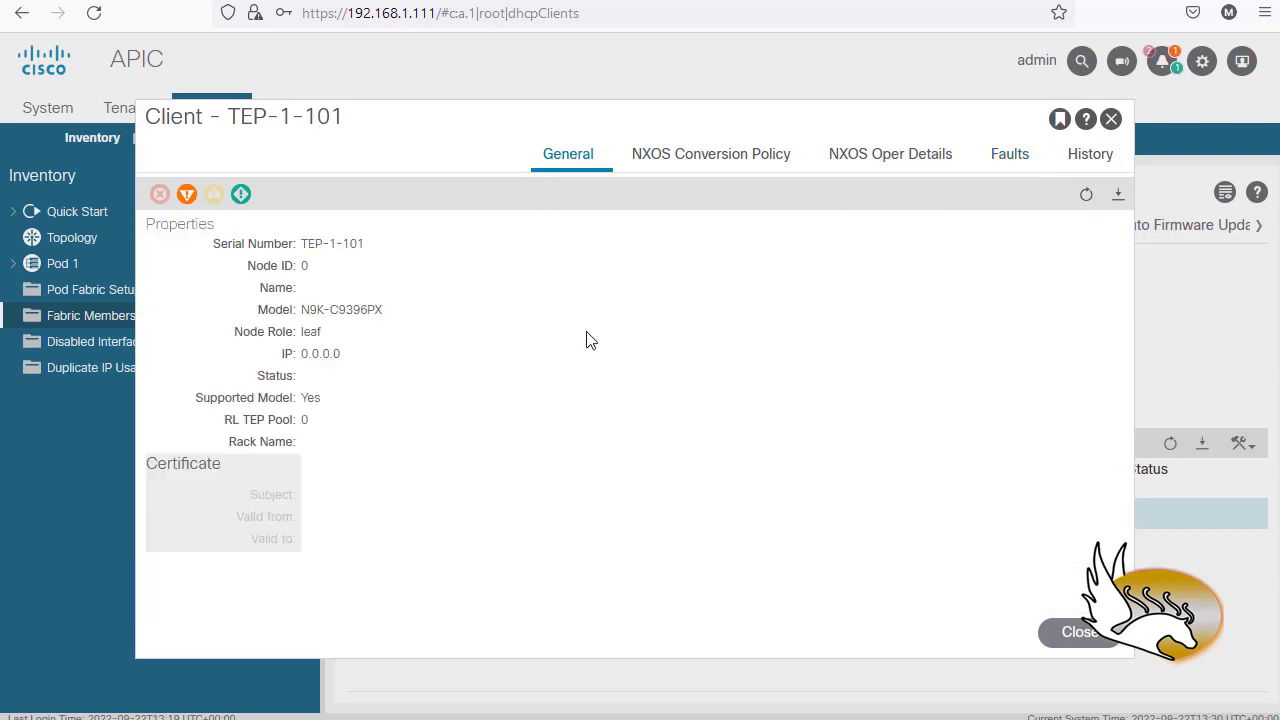
left_click(1066, 633)
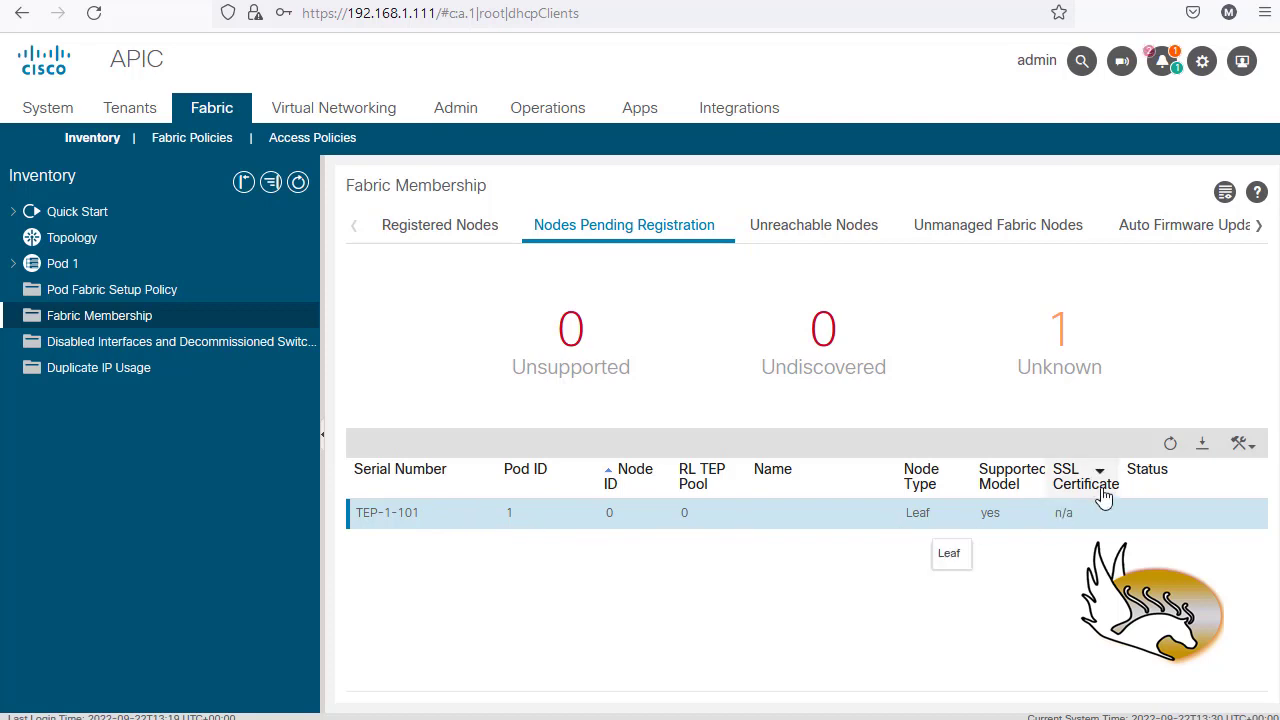
- Start registering leaf TEP-1-101 in pod 1 with node ID 101 and node name L101
right_click(420, 524)
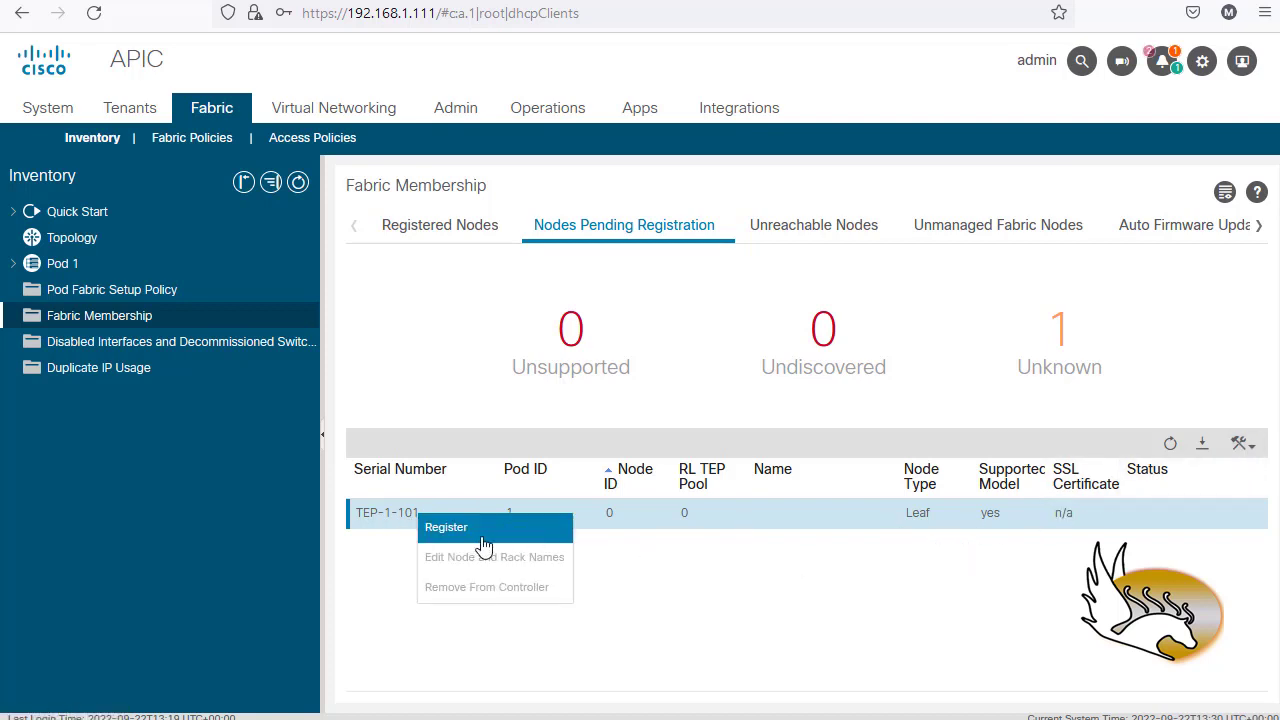
left_click(735, 527)
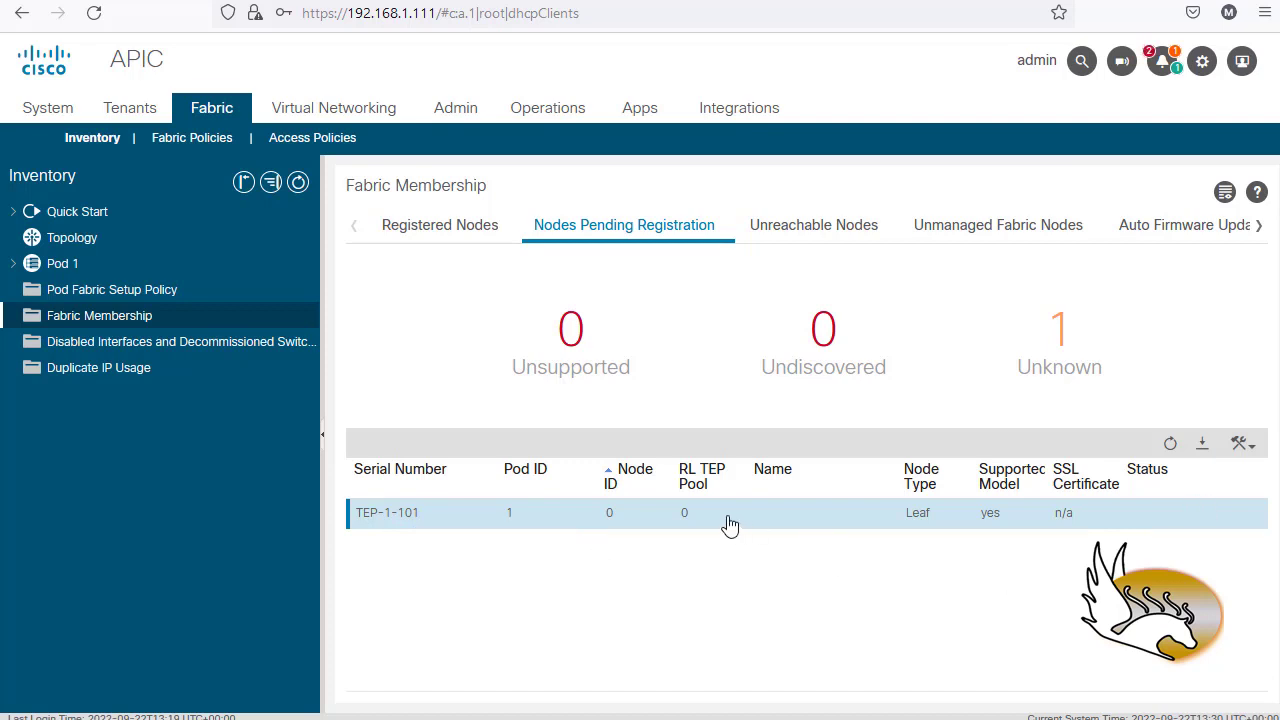
left_click(1245, 447)
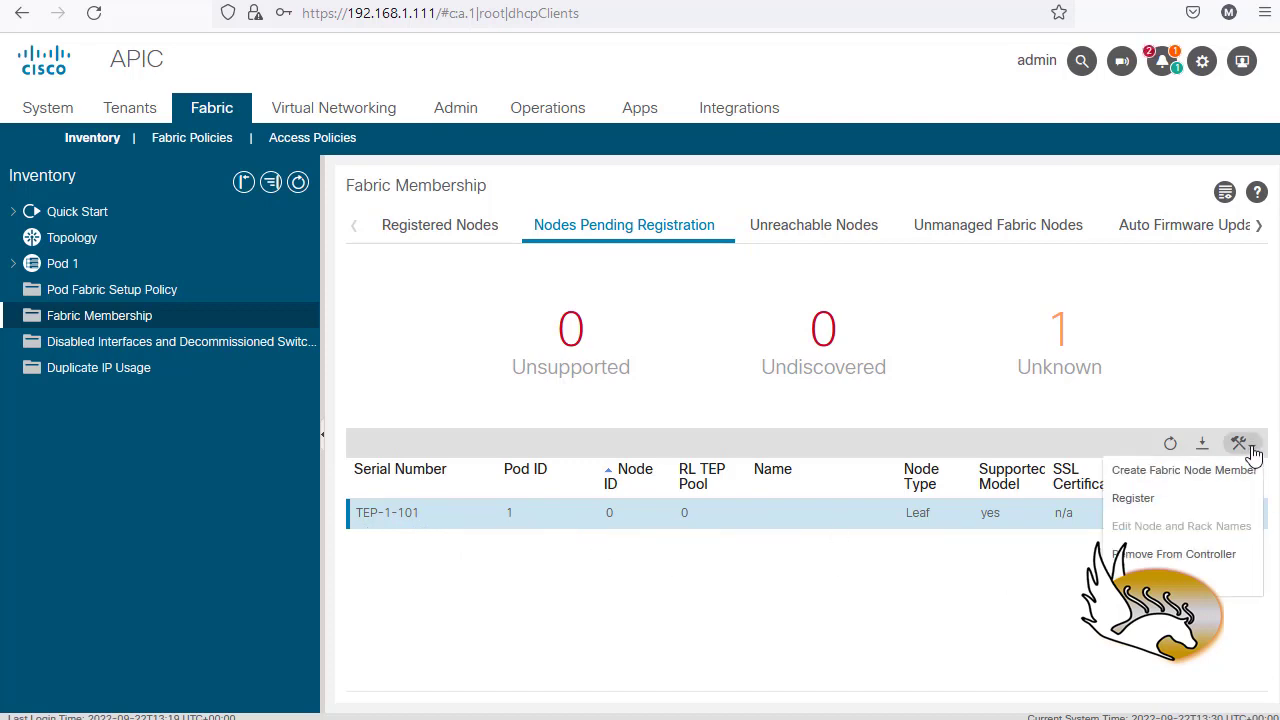
left_click(1120, 511)
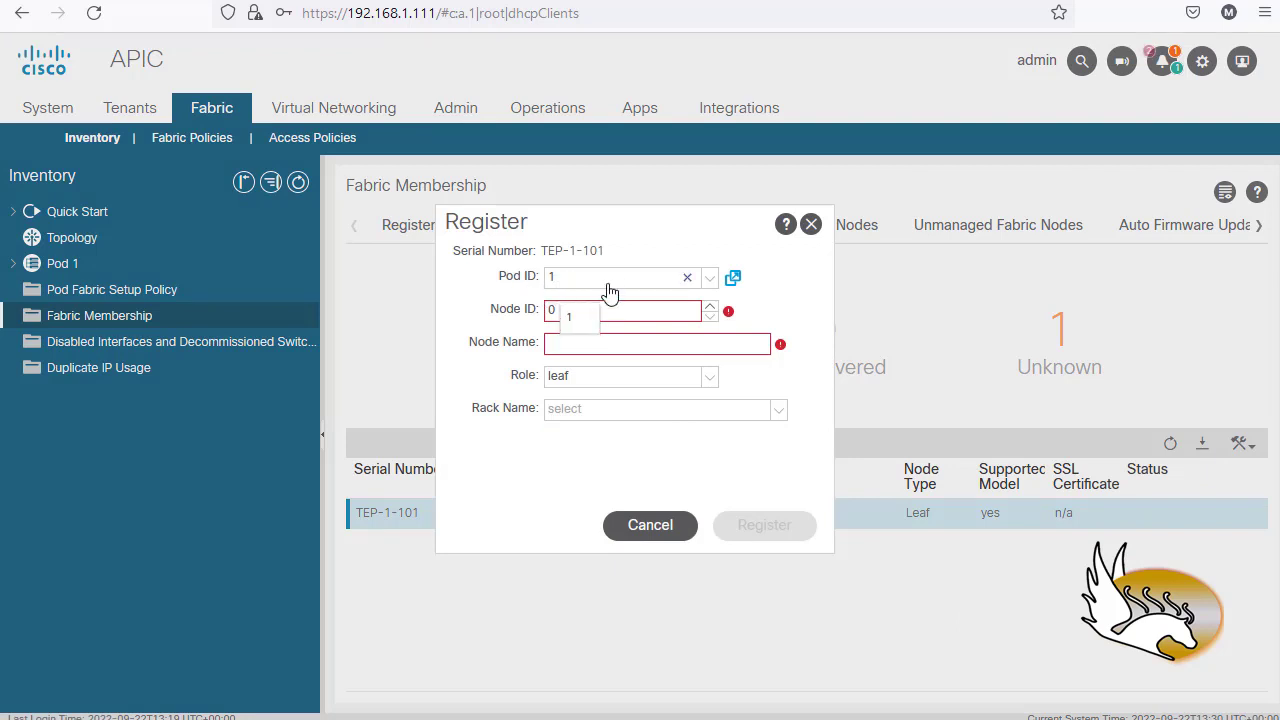
left_click(711, 277)
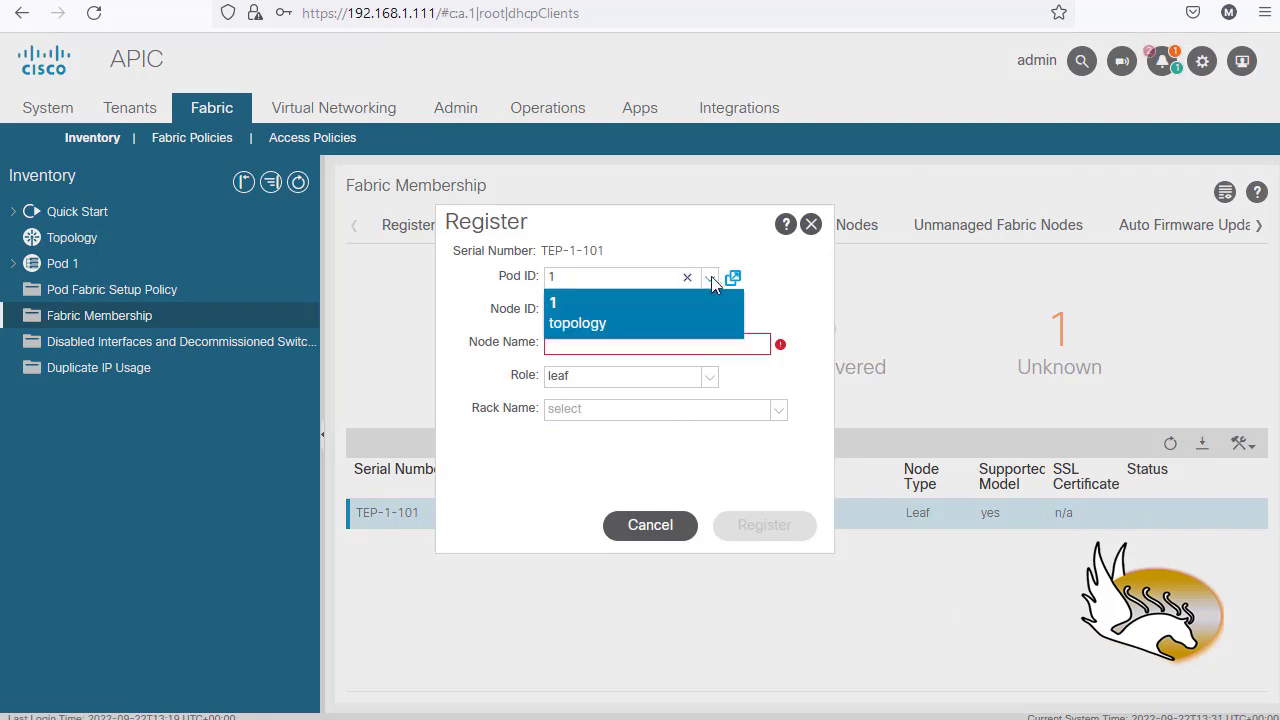
left_click(711, 277)
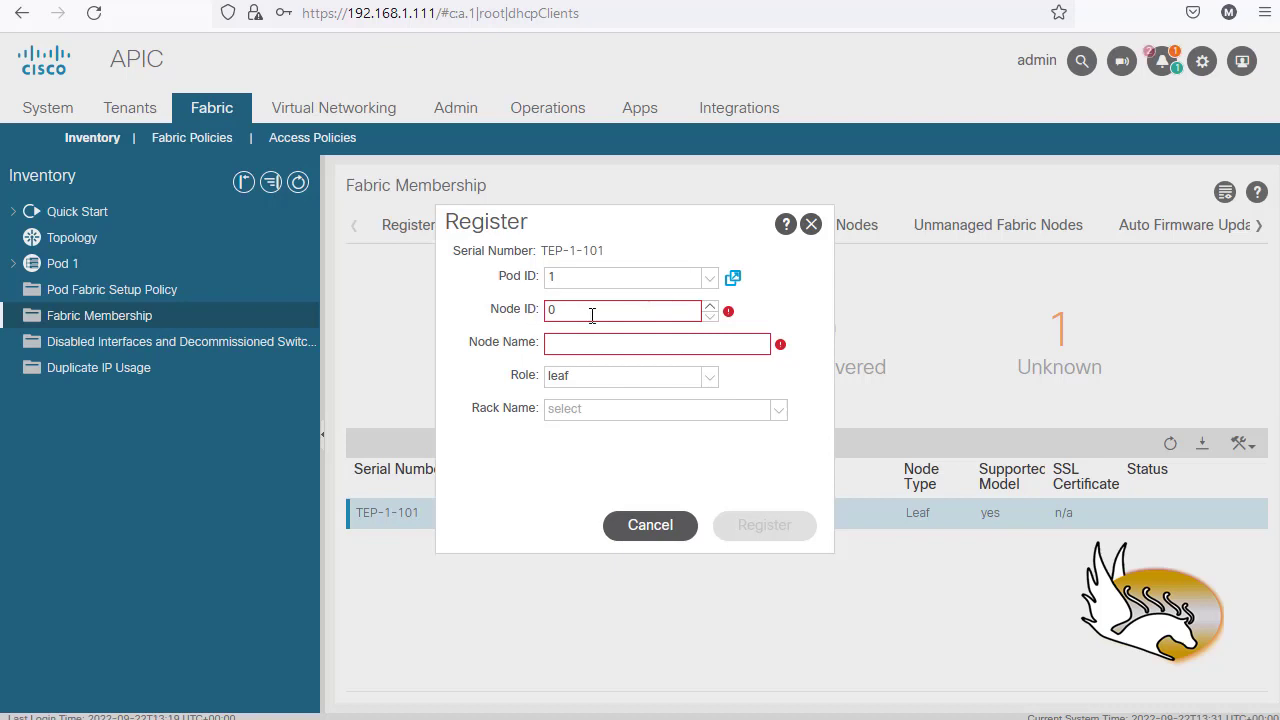
left_click_drag(592, 315, 512, 316)
type("101")
left_click(620, 345)
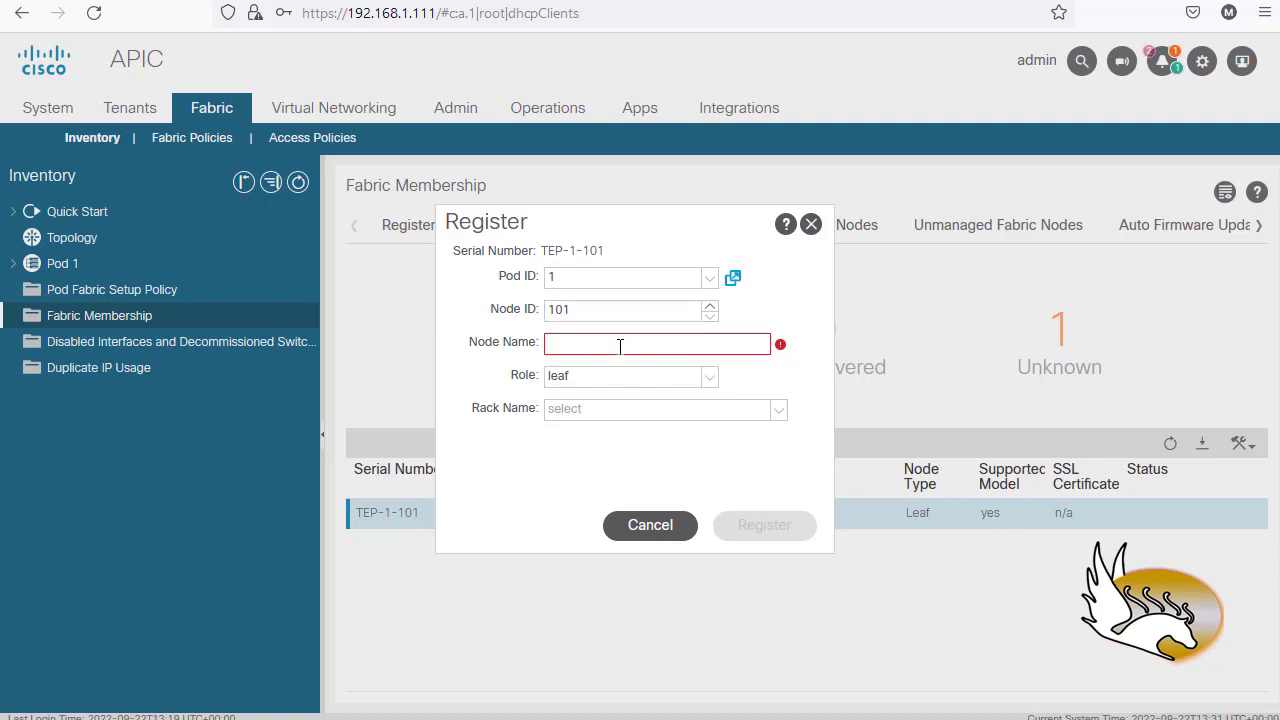
type("L101")
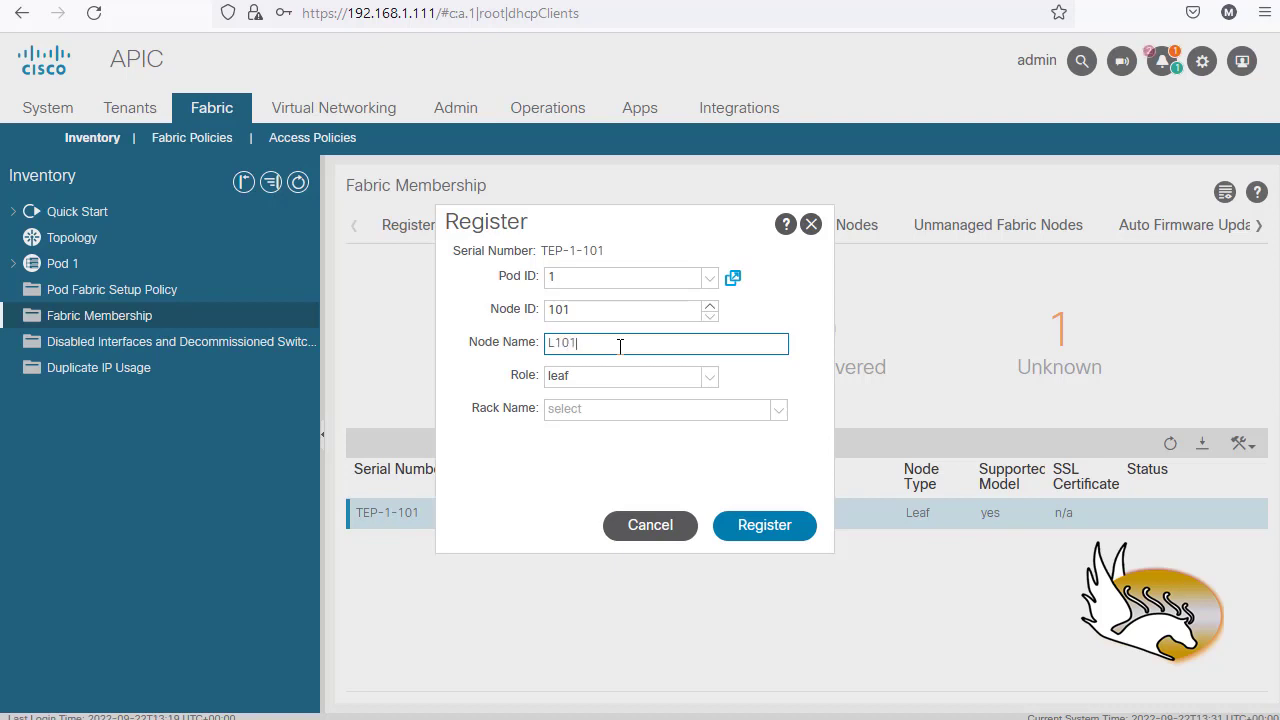
- Check the role and rack name choices, keep the leaf role without a rack, and submit the registration
left_click(710, 378)
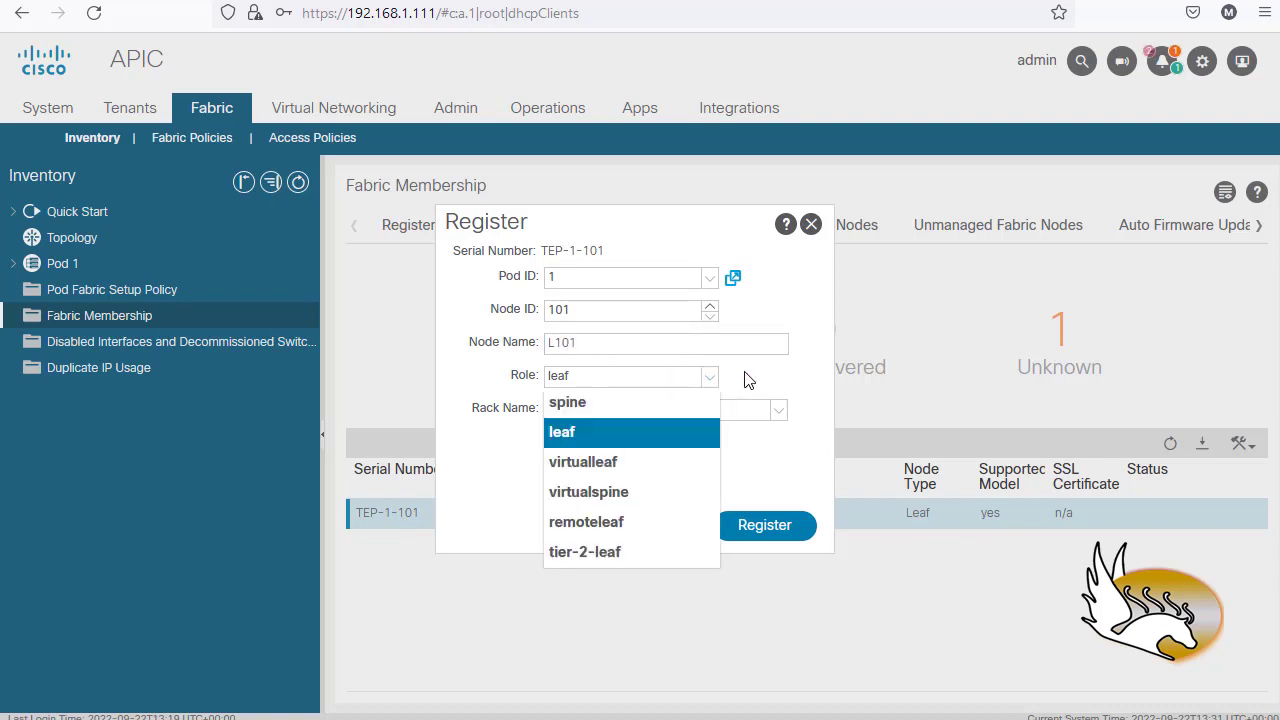
left_click(745, 380)
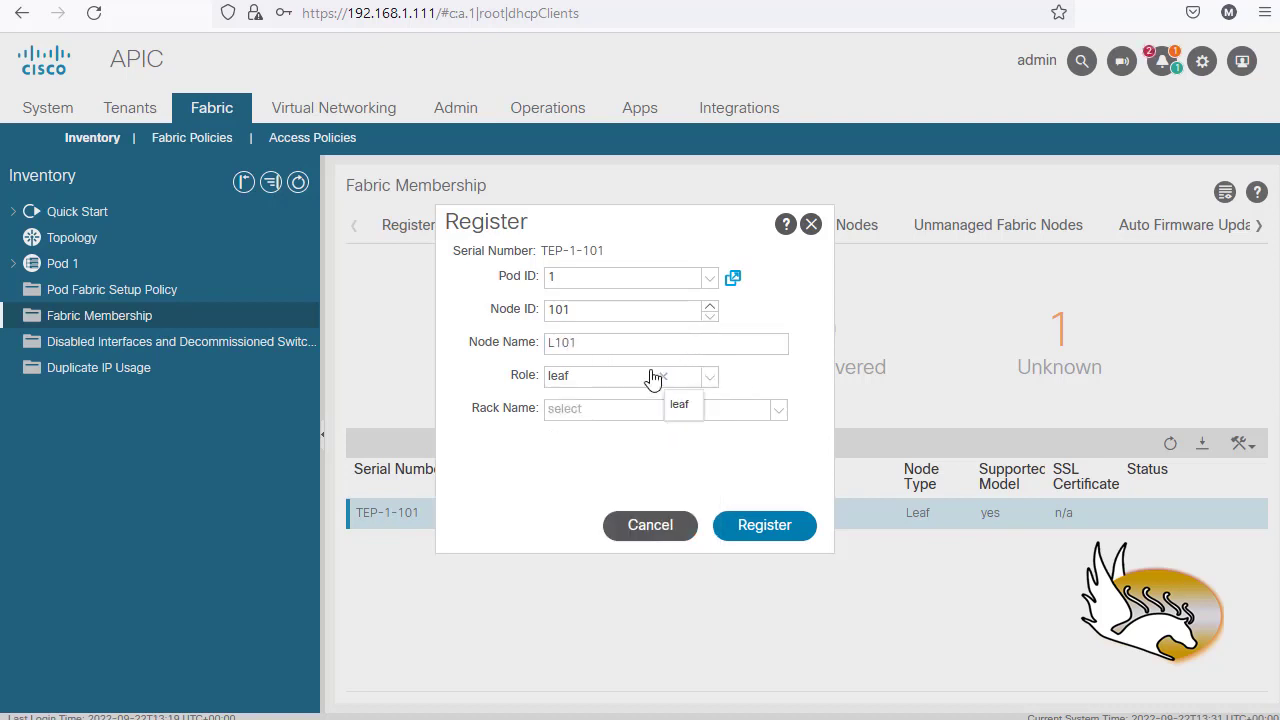
left_click(778, 410)
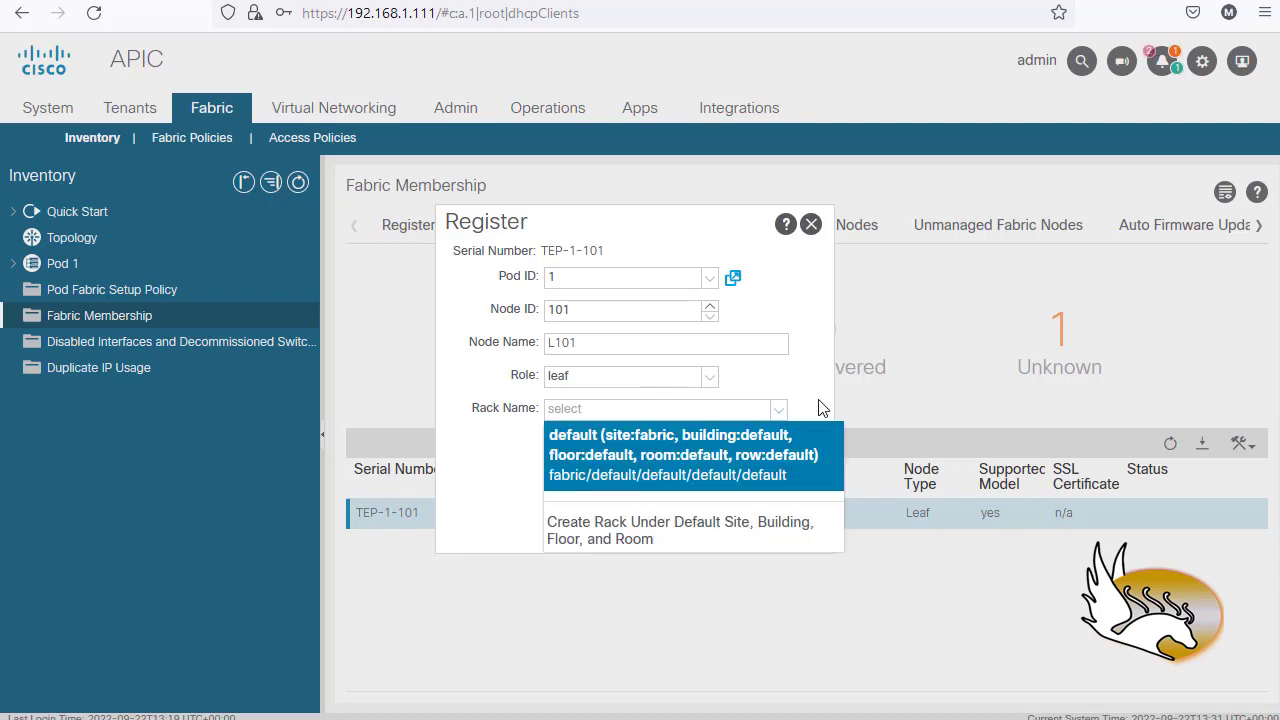
left_click(822, 407)
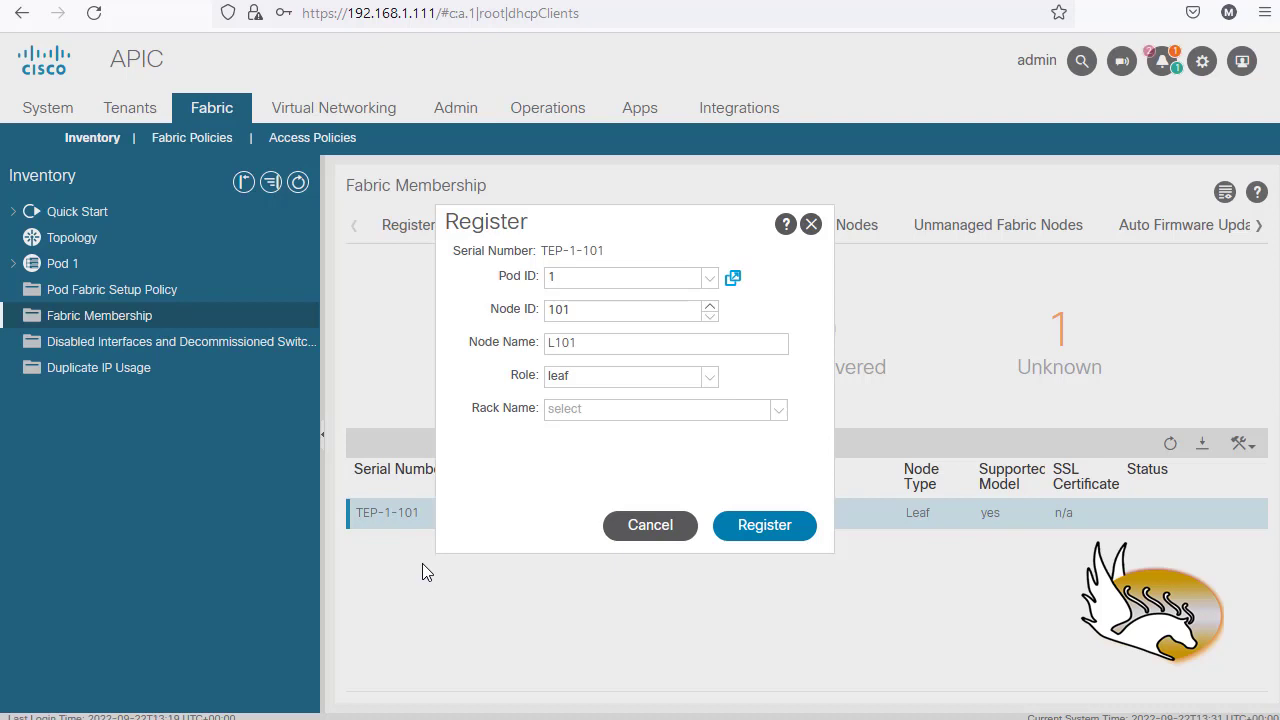
left_click(743, 533)
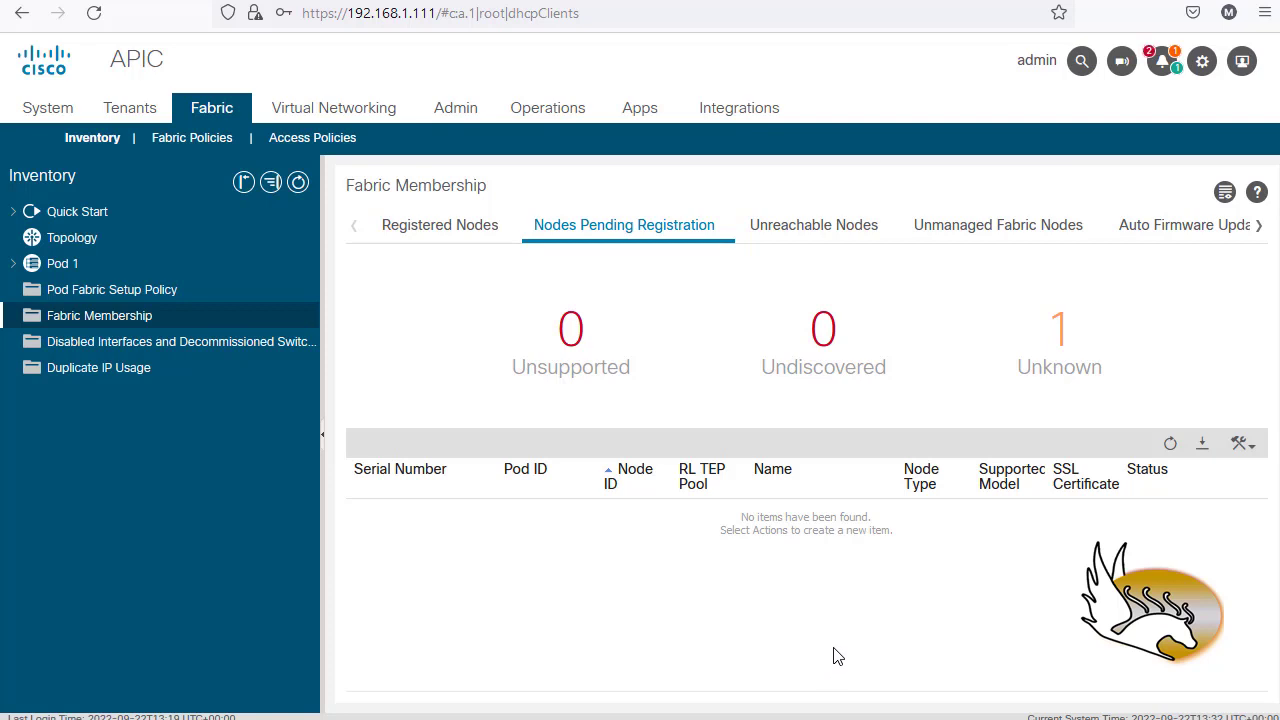
- View the registered nodes and examine L101's serial number, node ID, name, model, role and IP in its details
left_click(474, 238)
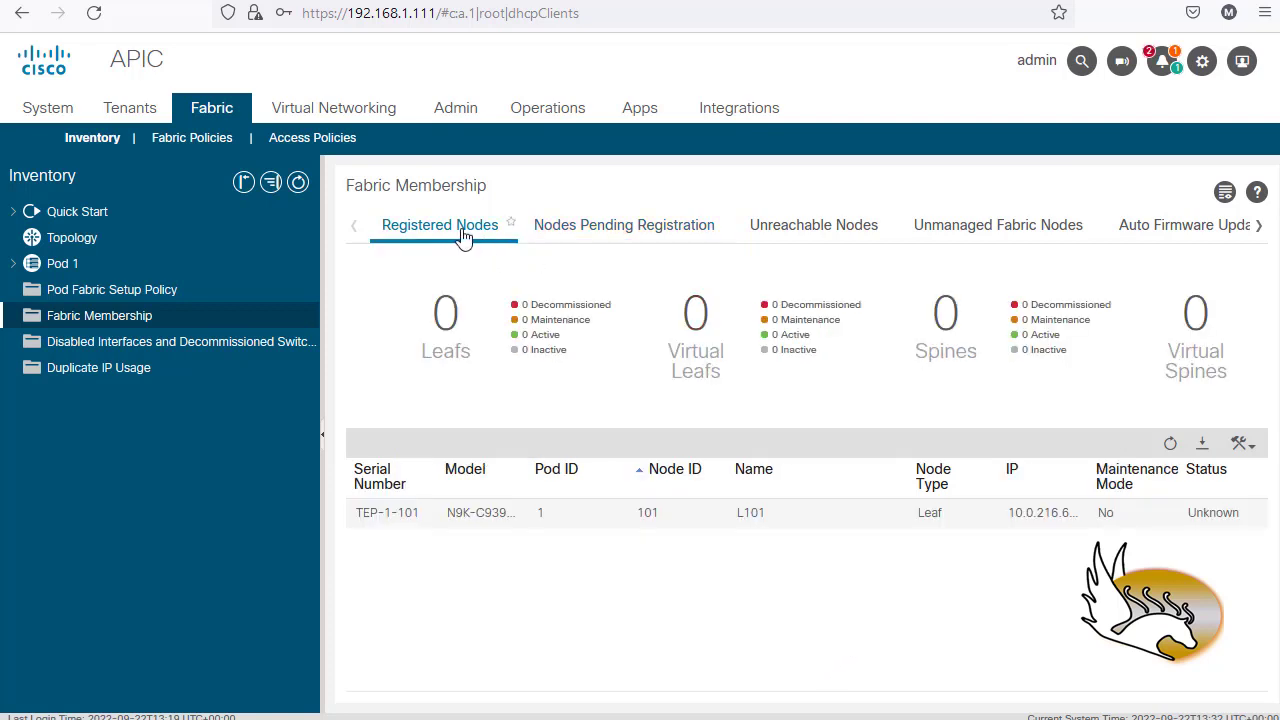
double_click(473, 522)
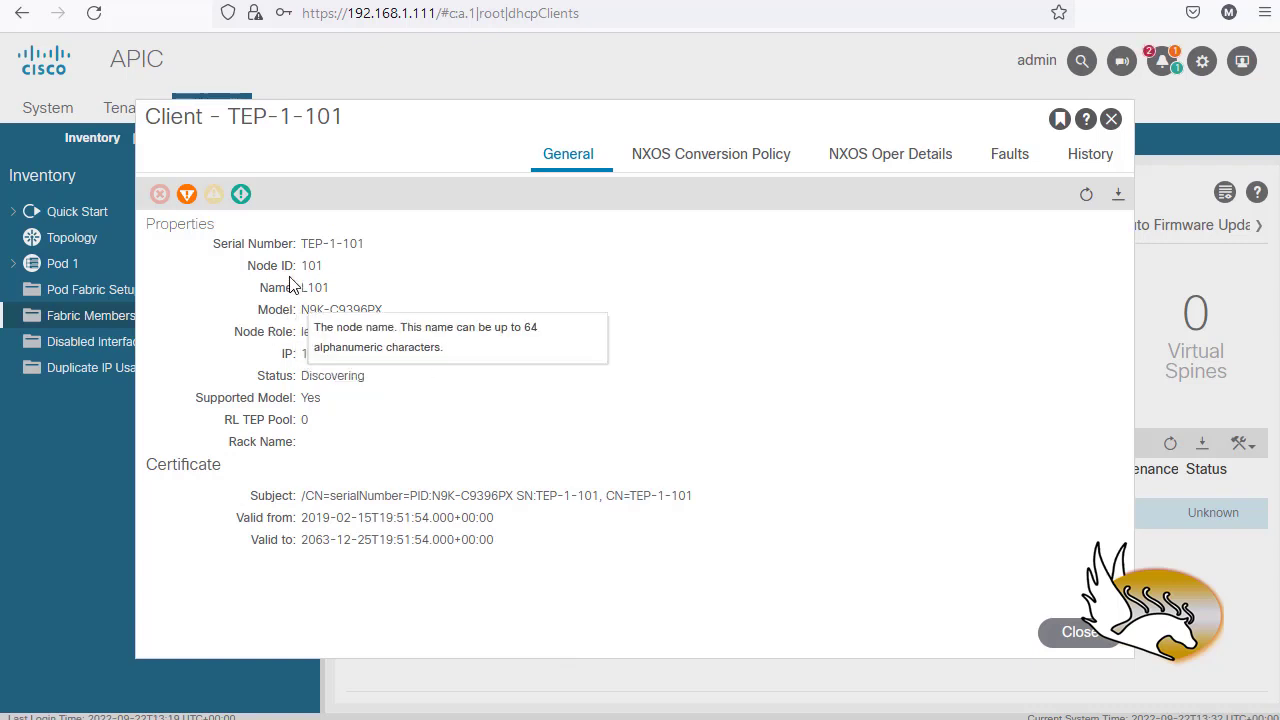
mouse_move(322, 245)
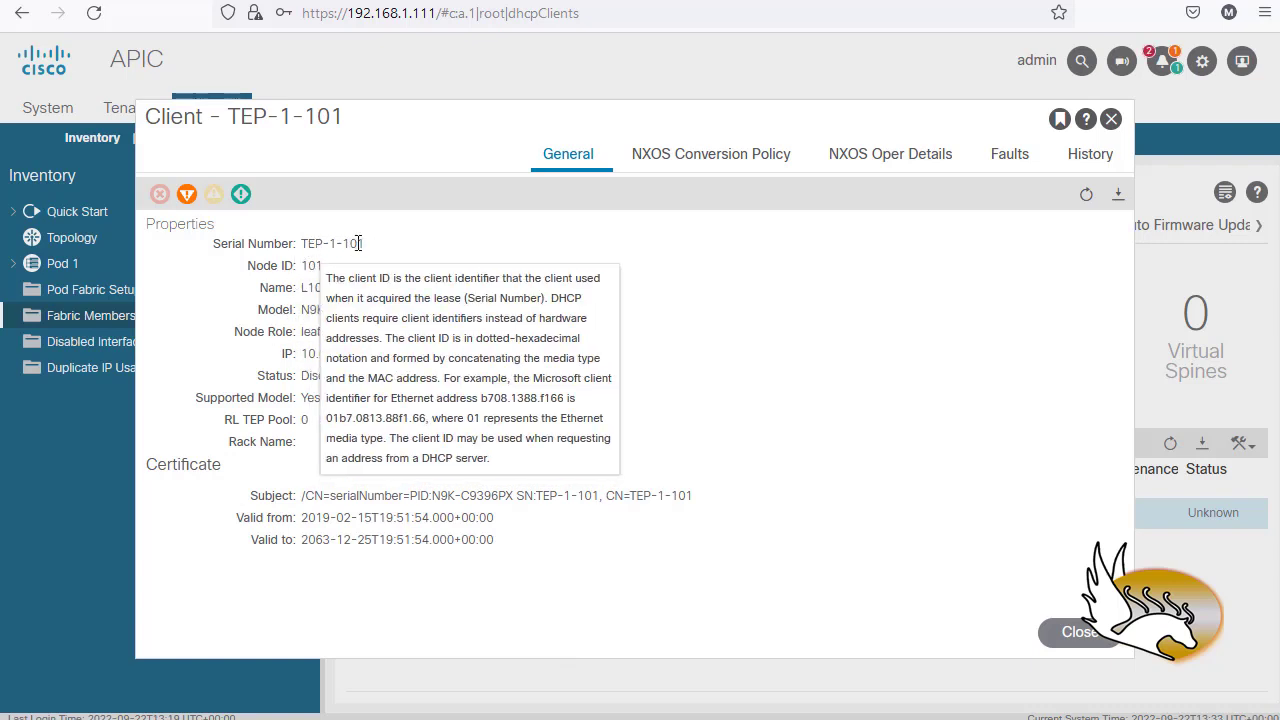
left_click_drag(342, 245, 372, 248)
left_click(370, 249)
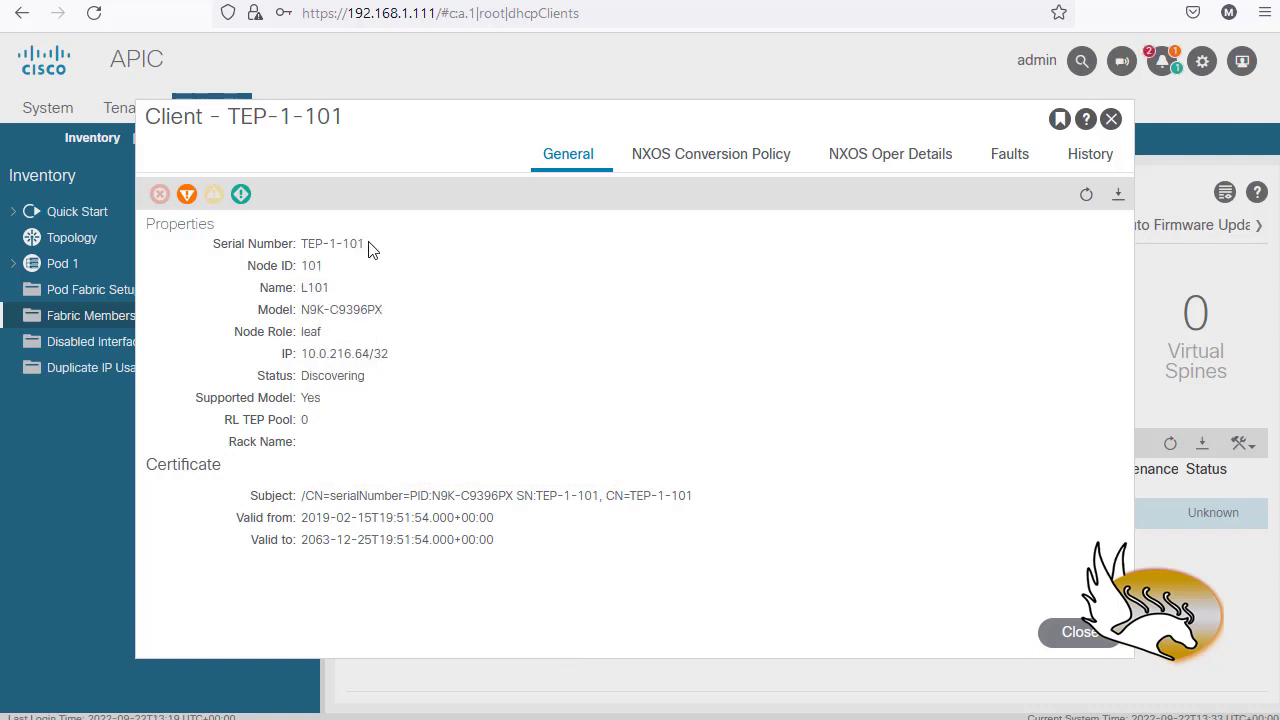
mouse_move(343, 245)
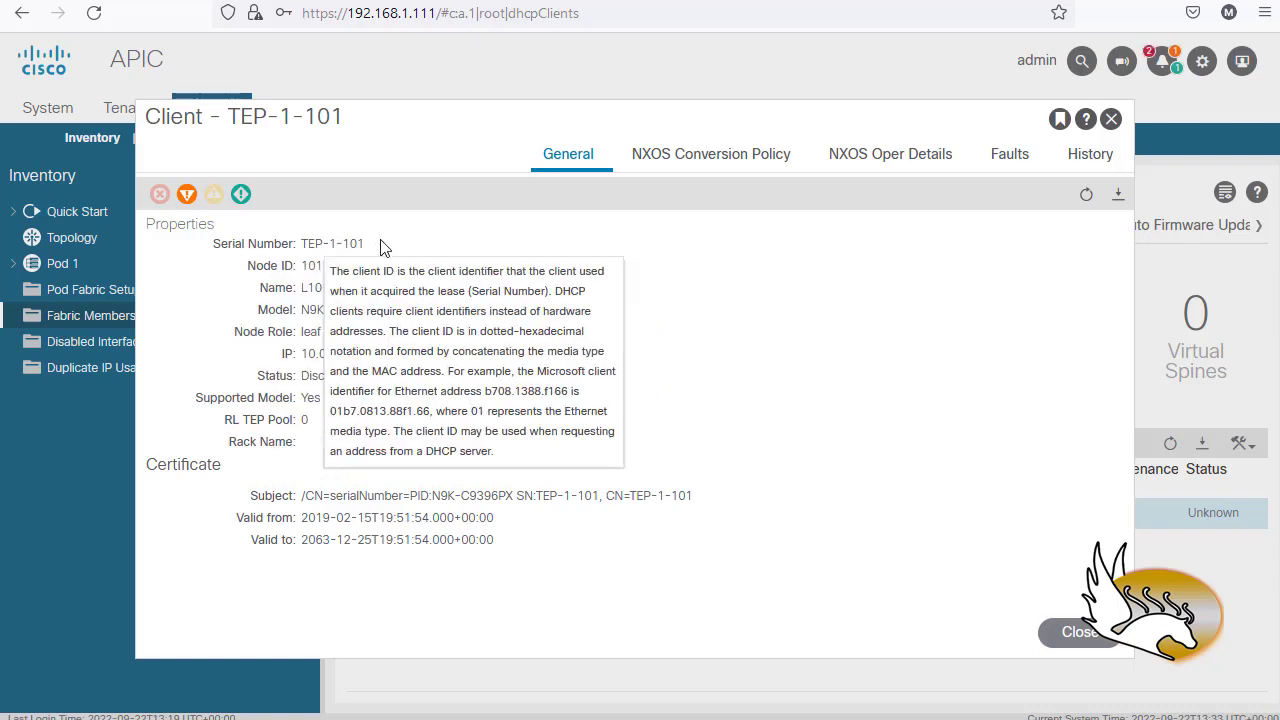
double_click(313, 288)
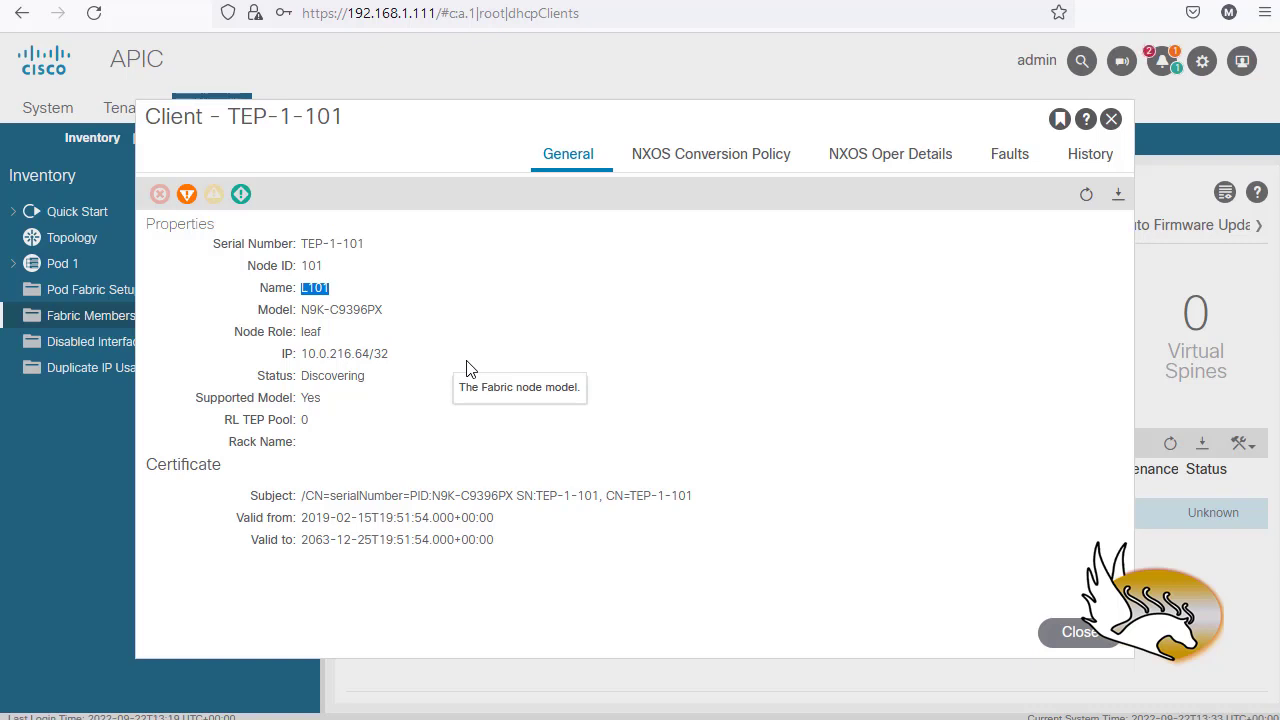
left_click(389, 322)
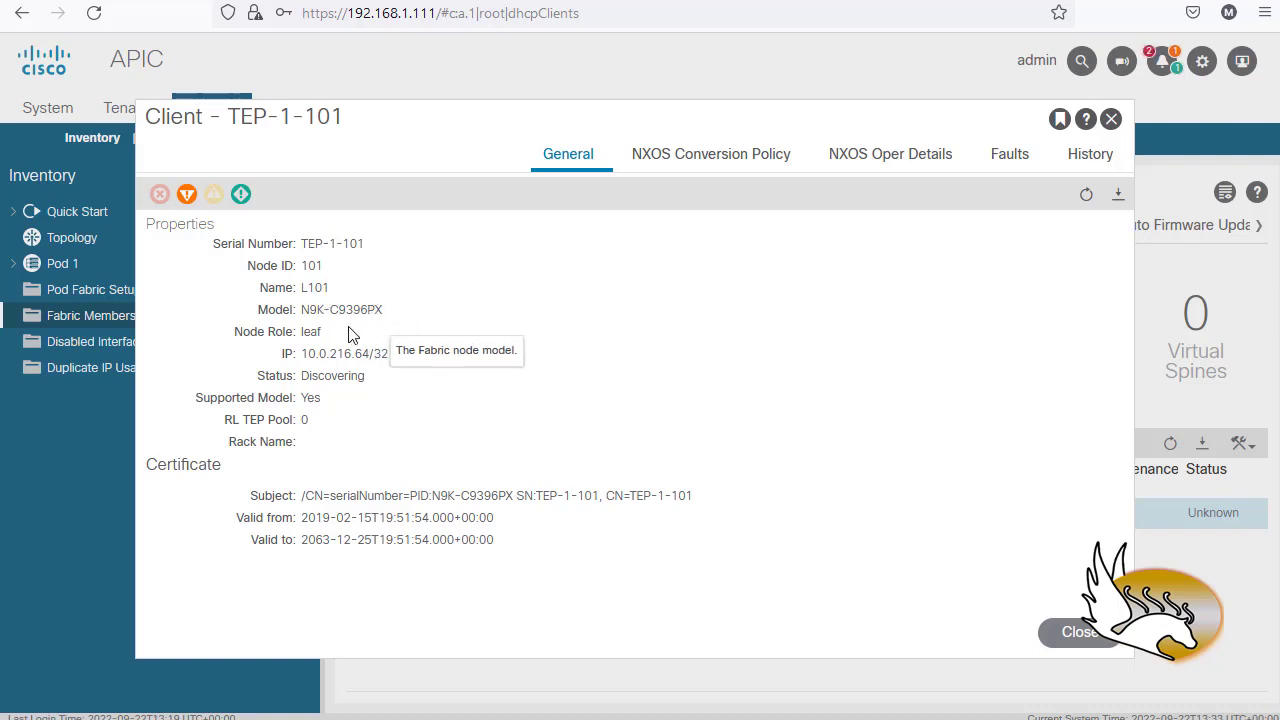
double_click(311, 331)
left_click(303, 358)
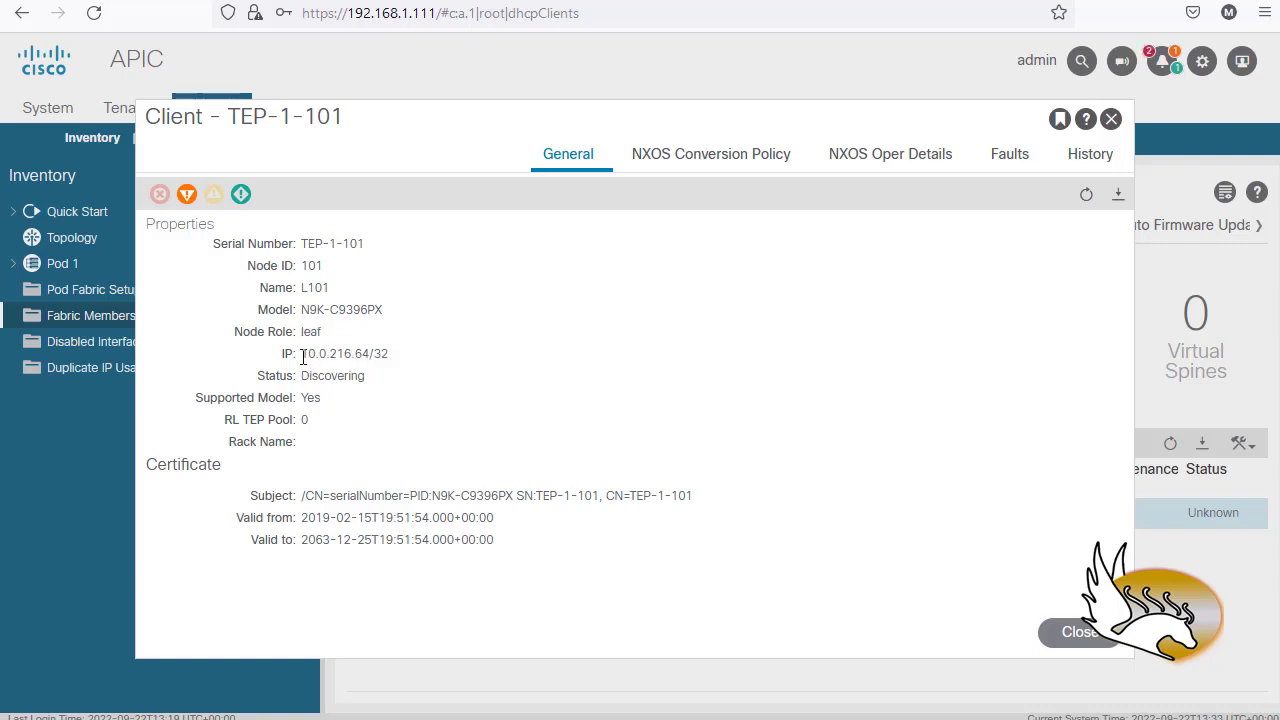
left_click_drag(303, 356, 301, 243)
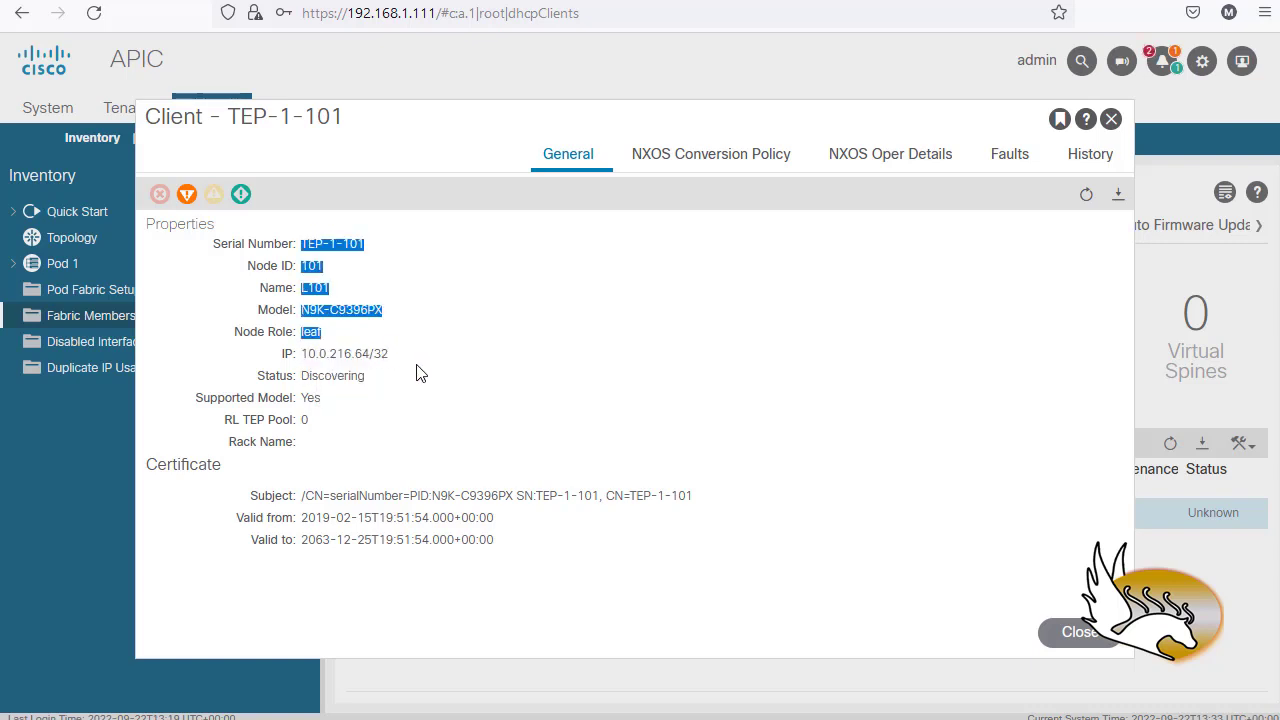
left_click(376, 355)
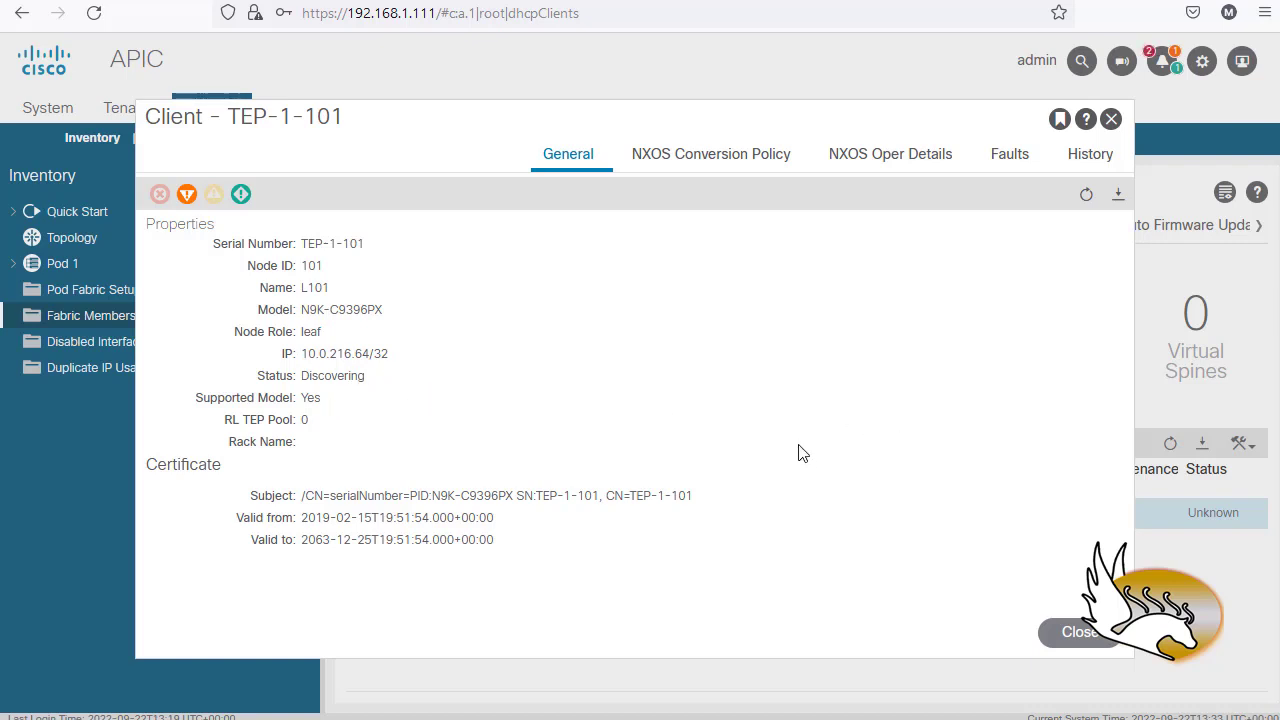
left_click(1066, 641)
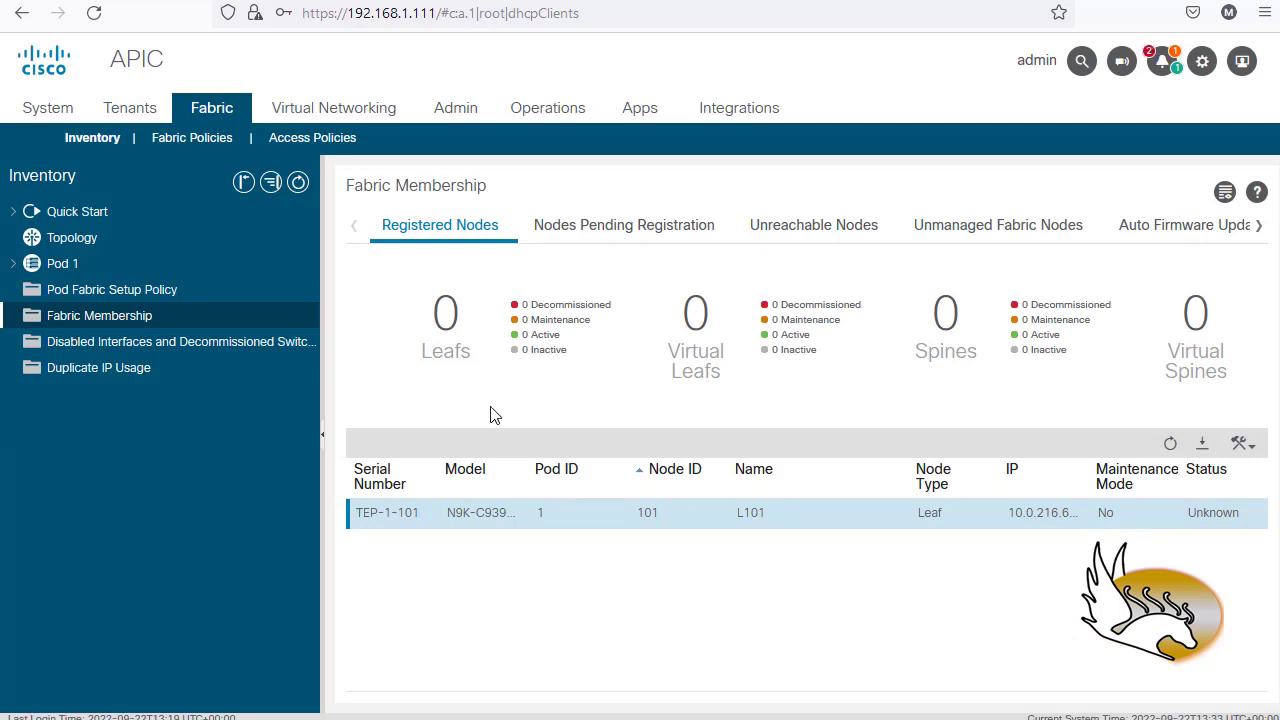
- Register the pending spine TEP-1-104 in pod 1 with node ID 202 and node name S202, keeping the spine role
left_click(604, 231)
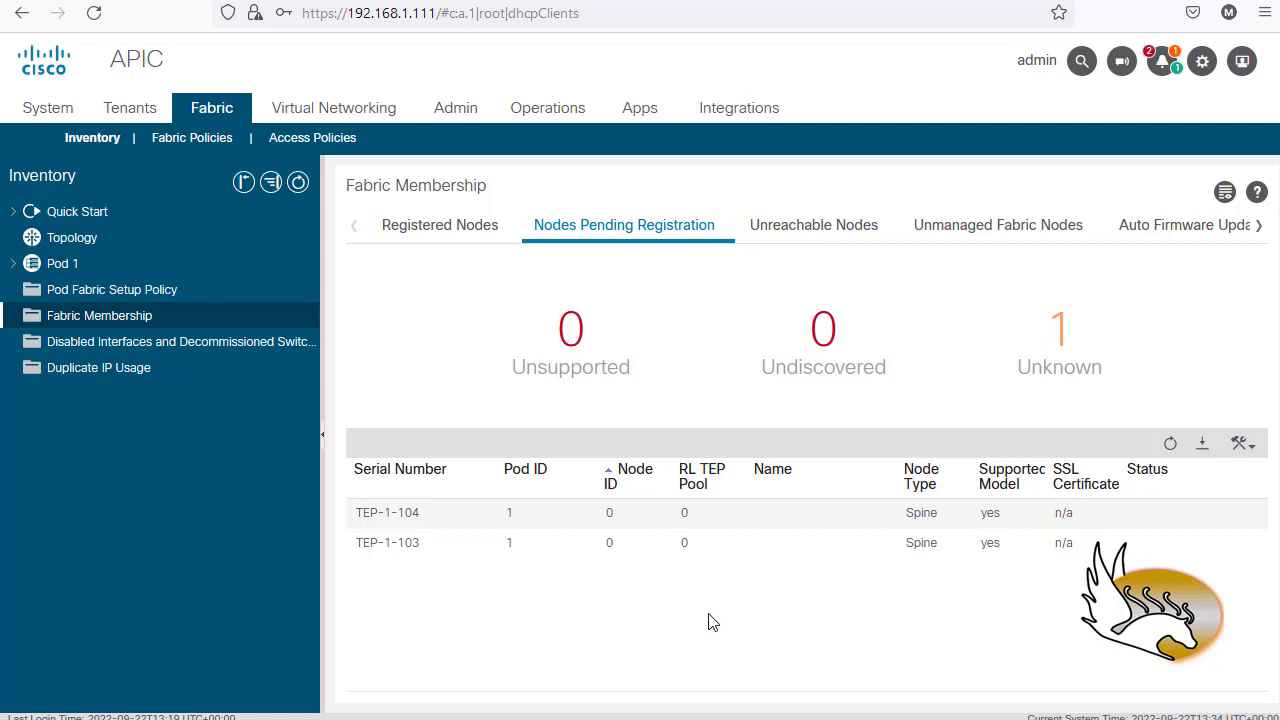
right_click(414, 518)
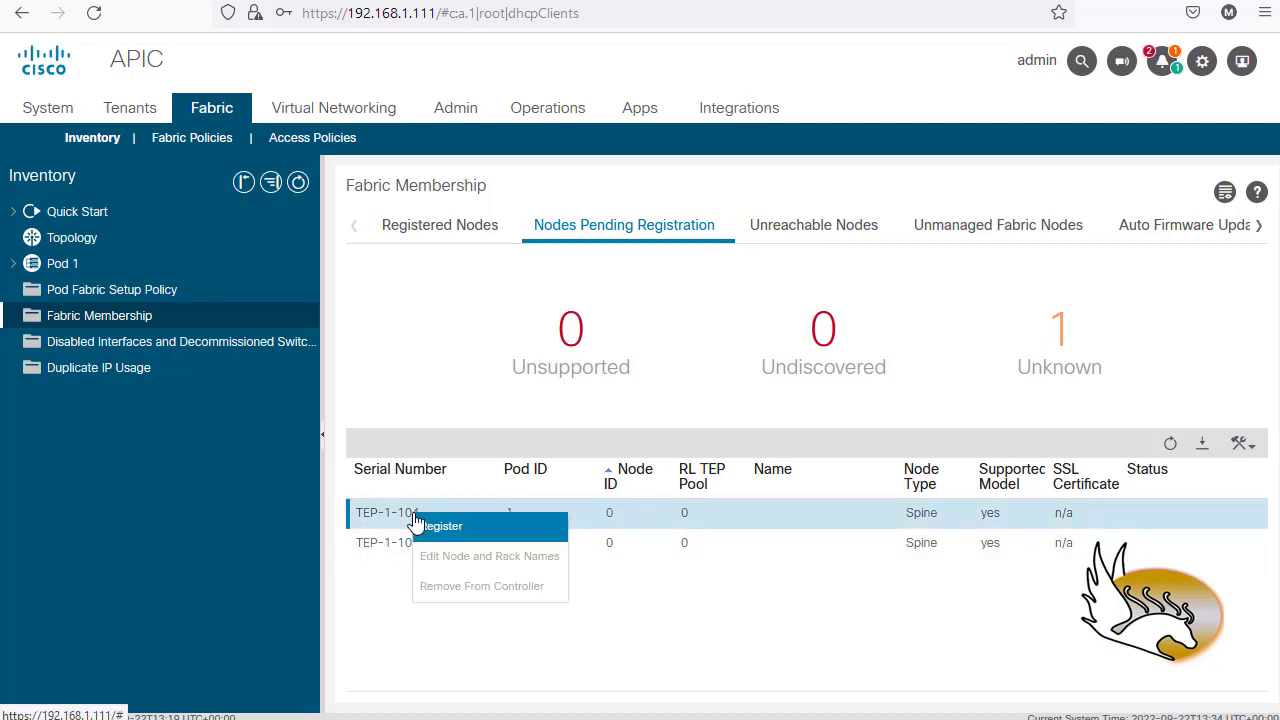
left_click(449, 527)
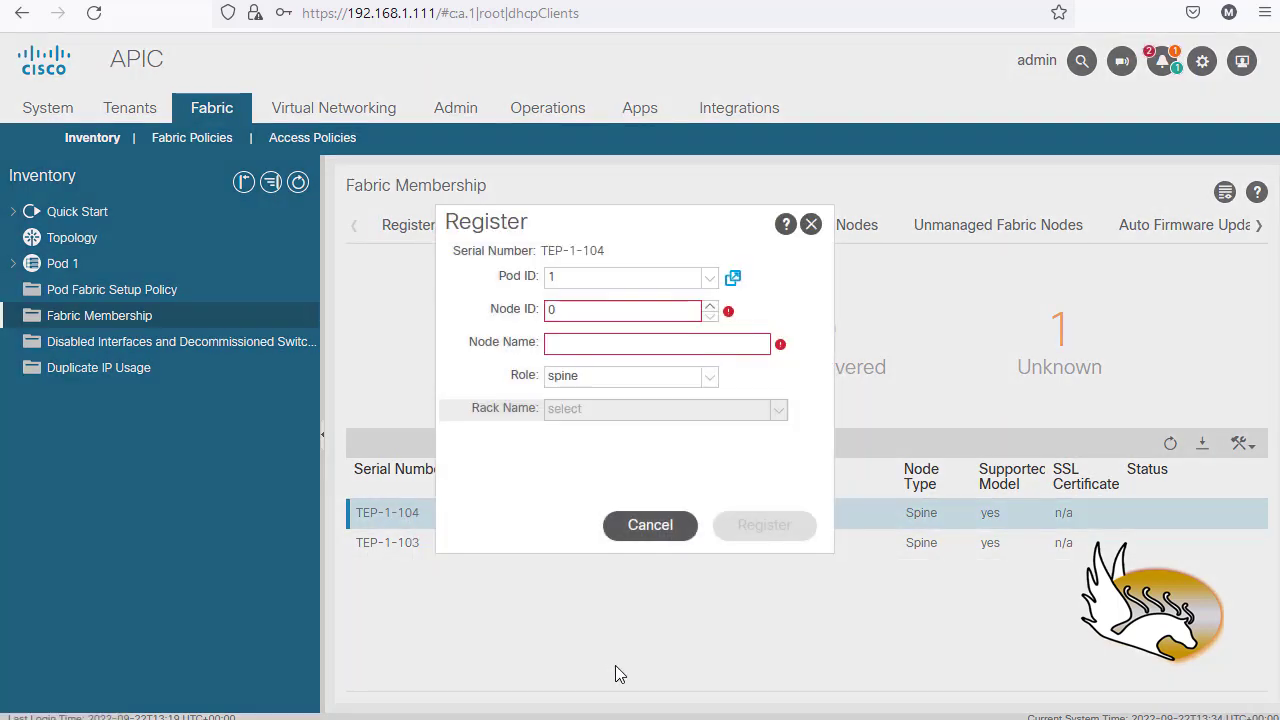
left_click(571, 312)
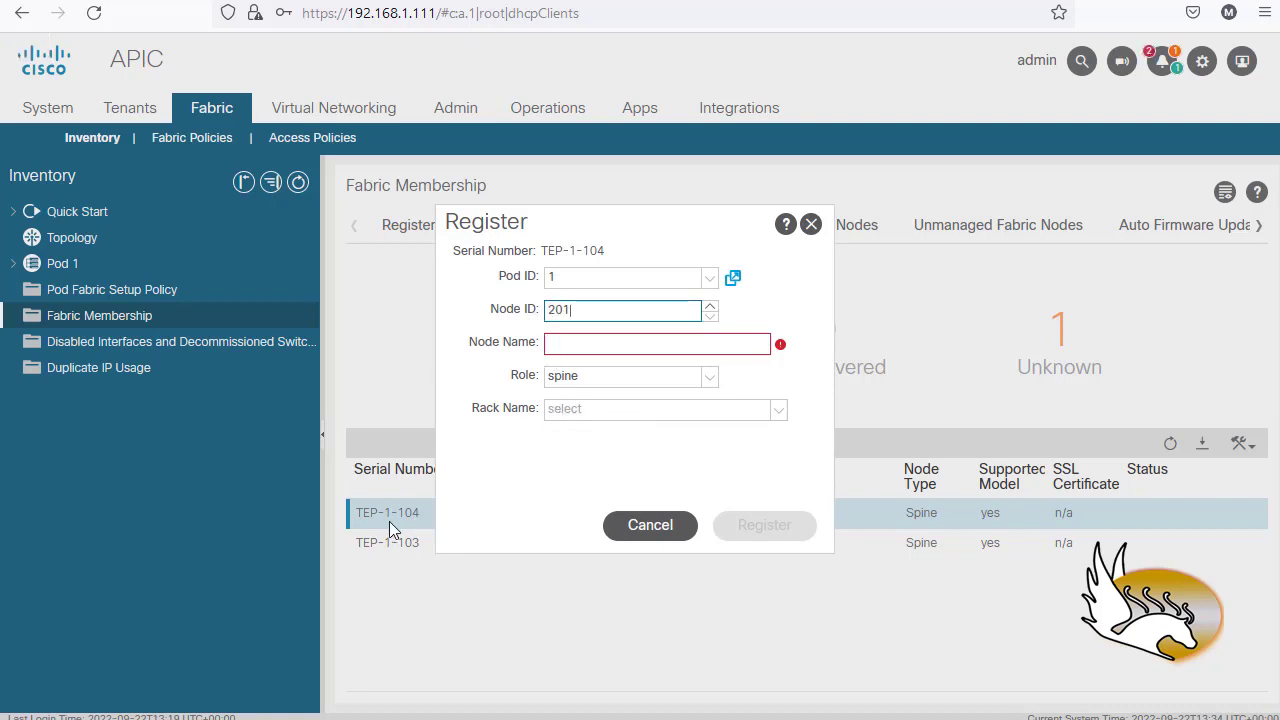
left_click_drag(602, 225, 614, 281)
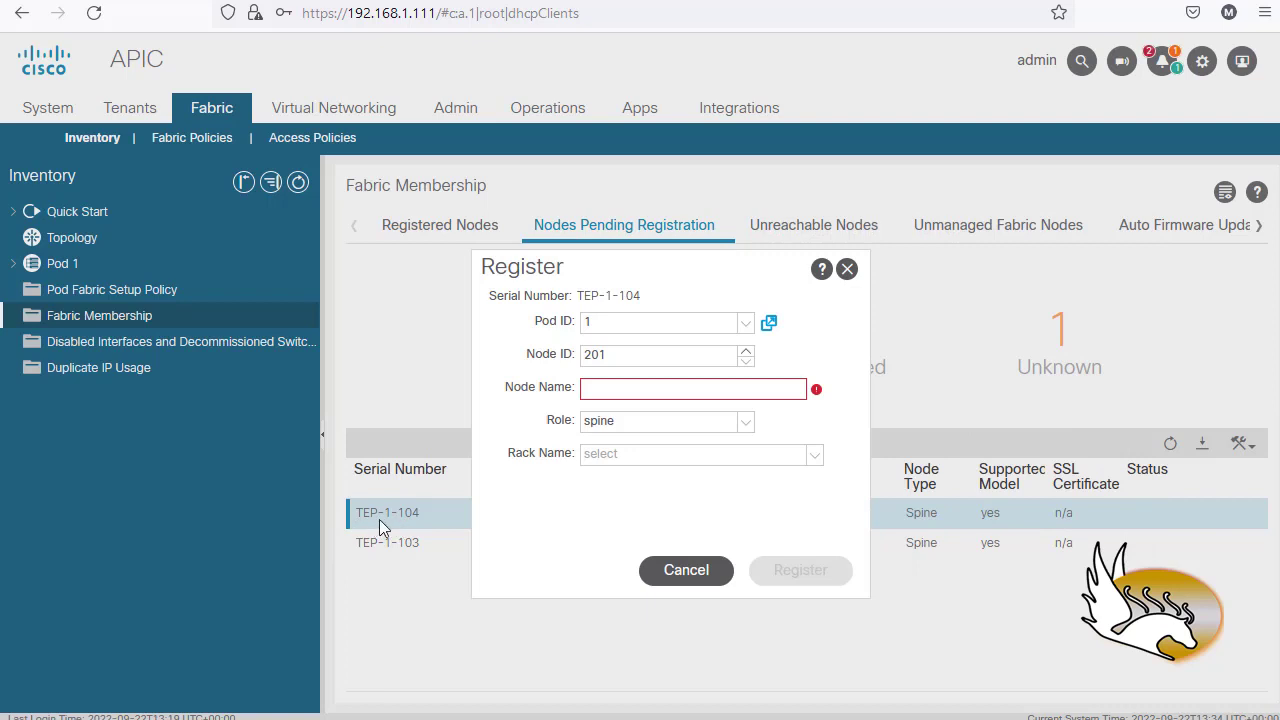
left_click_drag(608, 355, 598, 355)
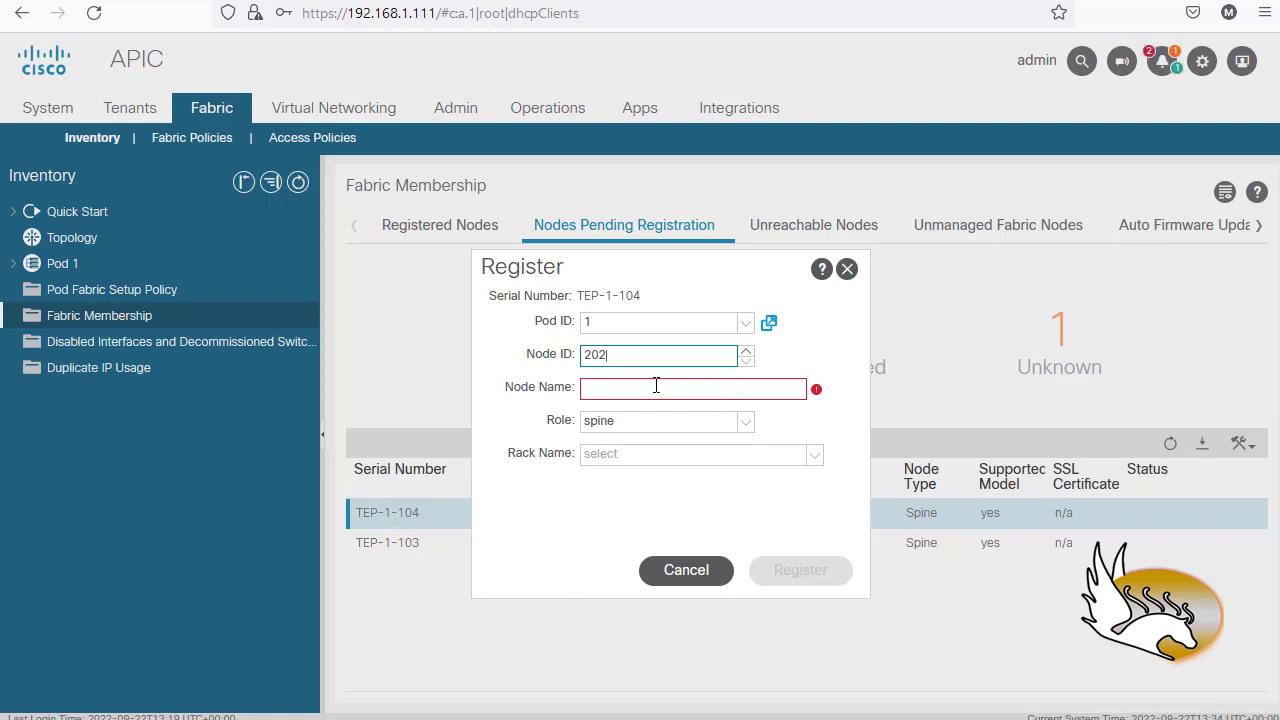
type("S202")
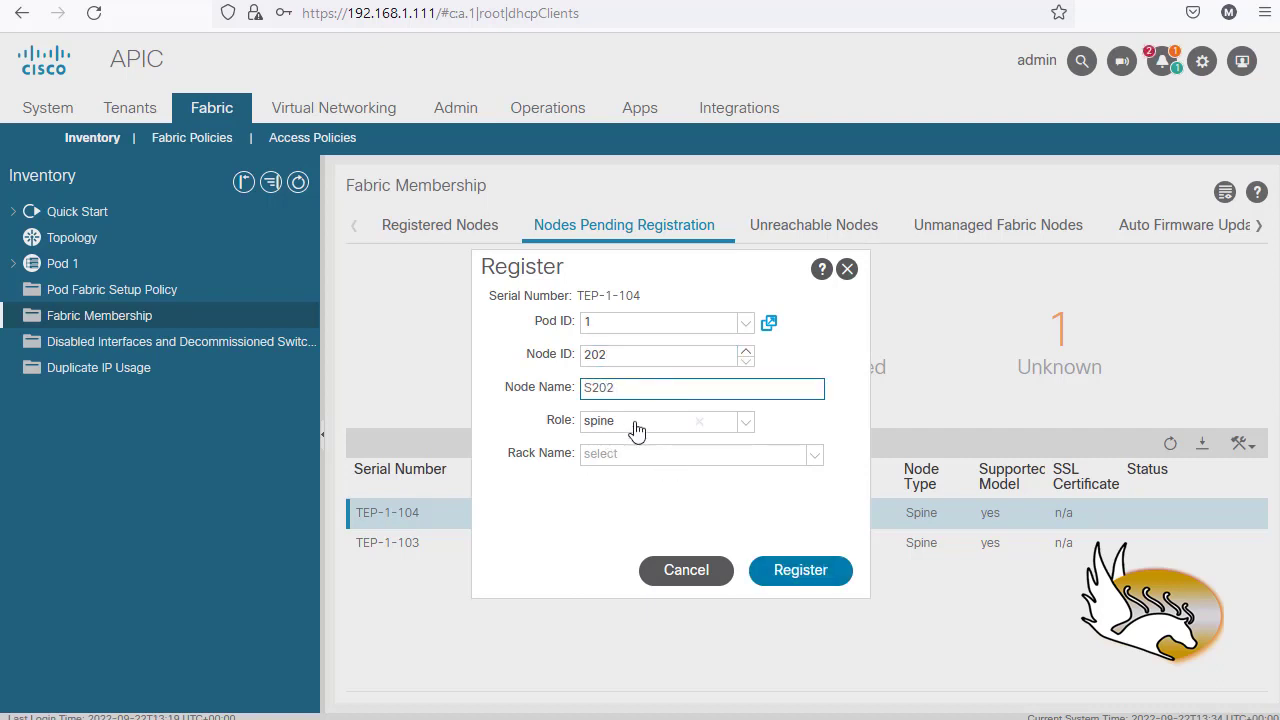
left_click(805, 572)
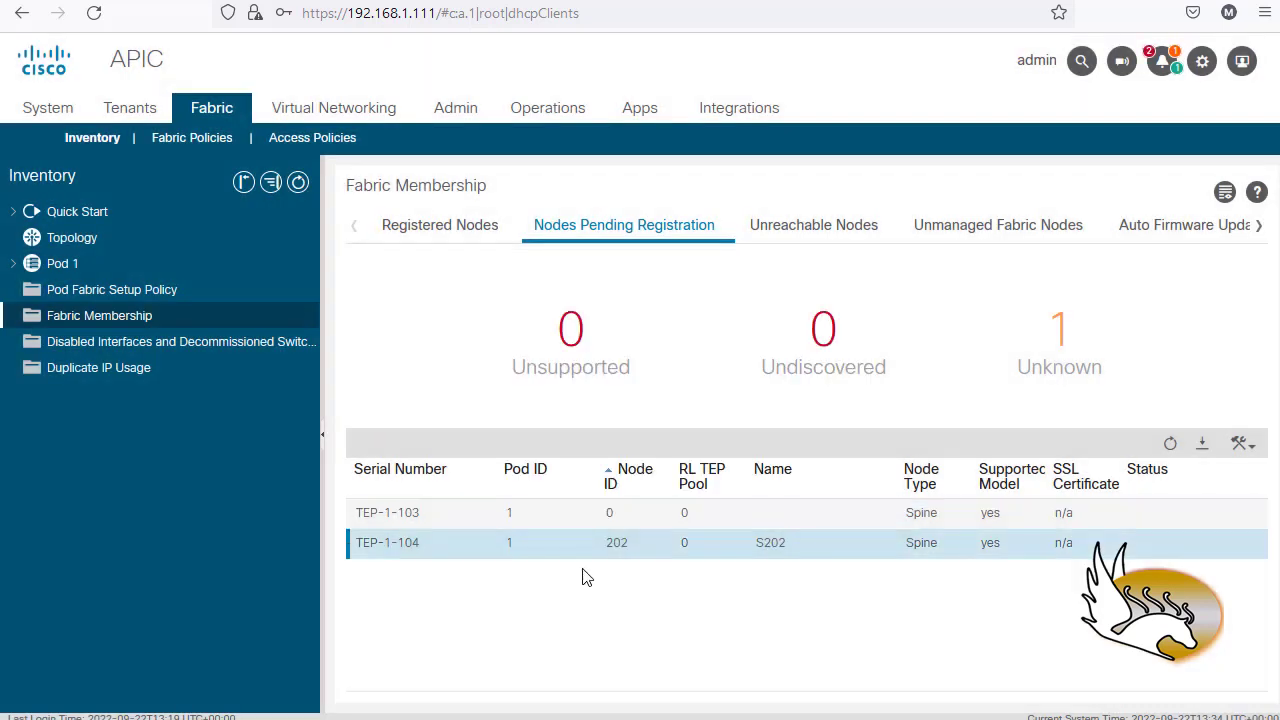
- Register the pending spine TEP-1-103 with node ID 201 and node name S201, and check the registered nodes
right_click(425, 520)
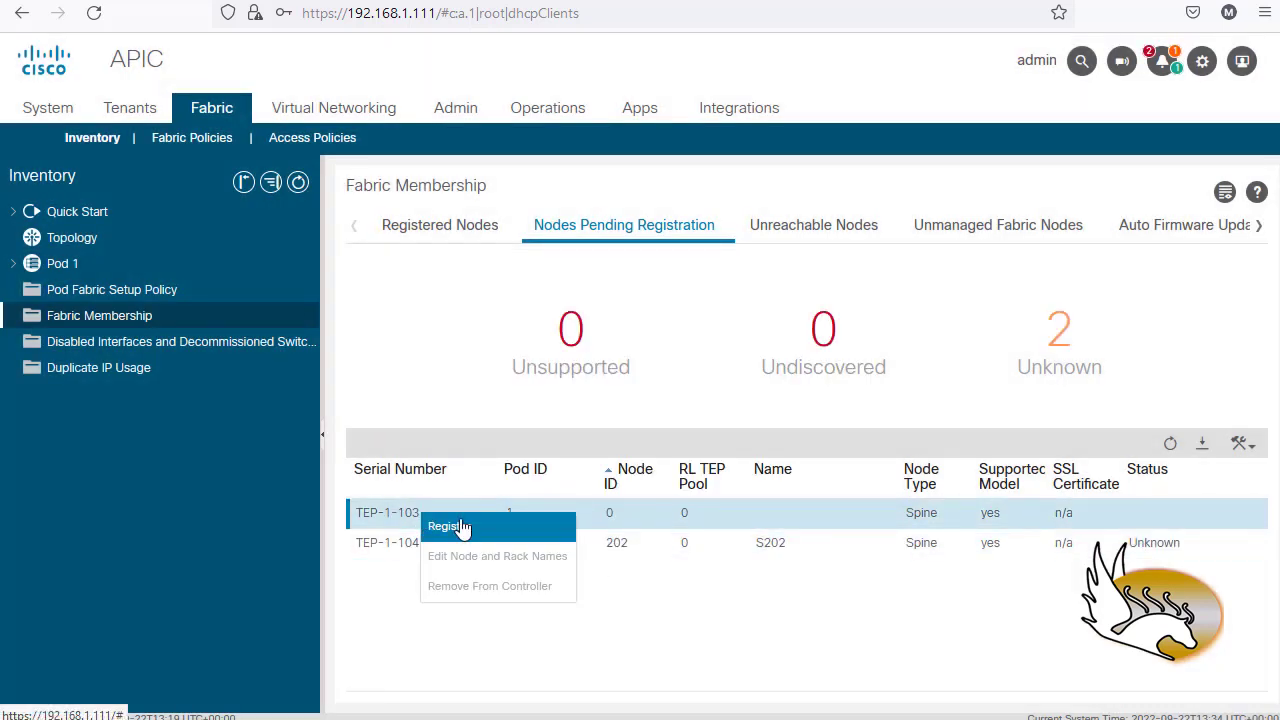
left_click(460, 526)
double_click(546, 309)
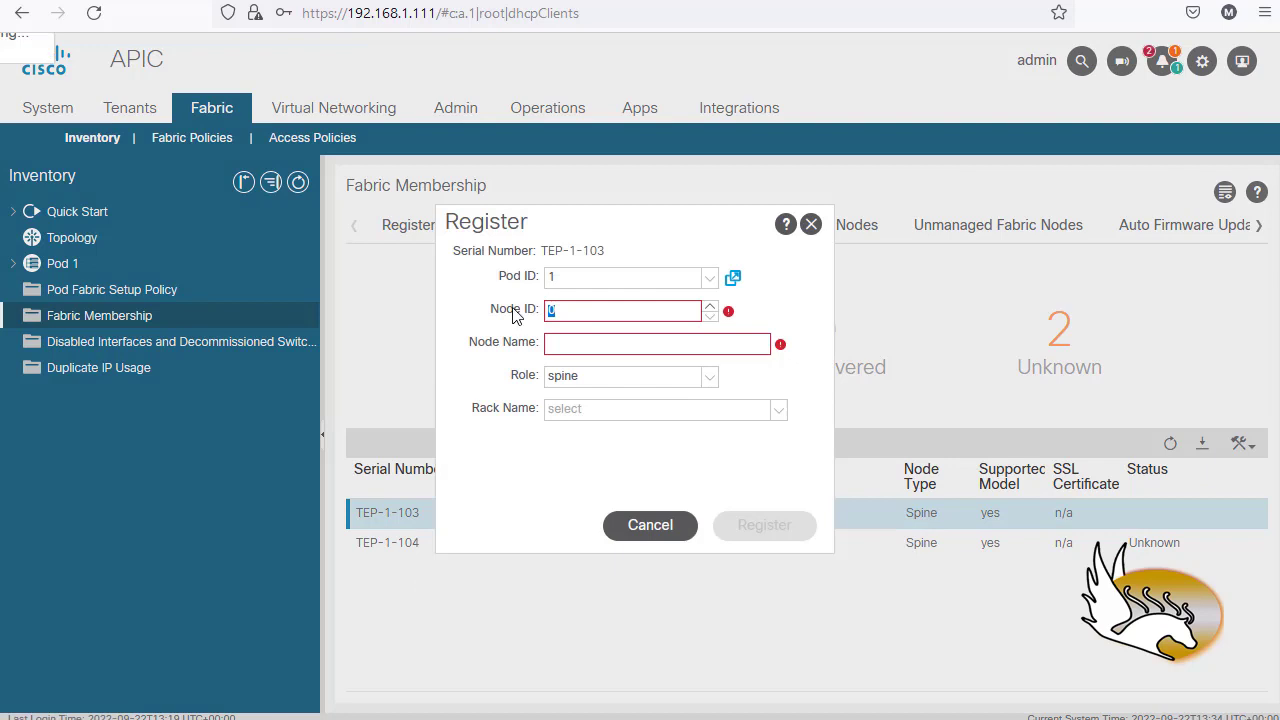
type("201")
key("Tab")
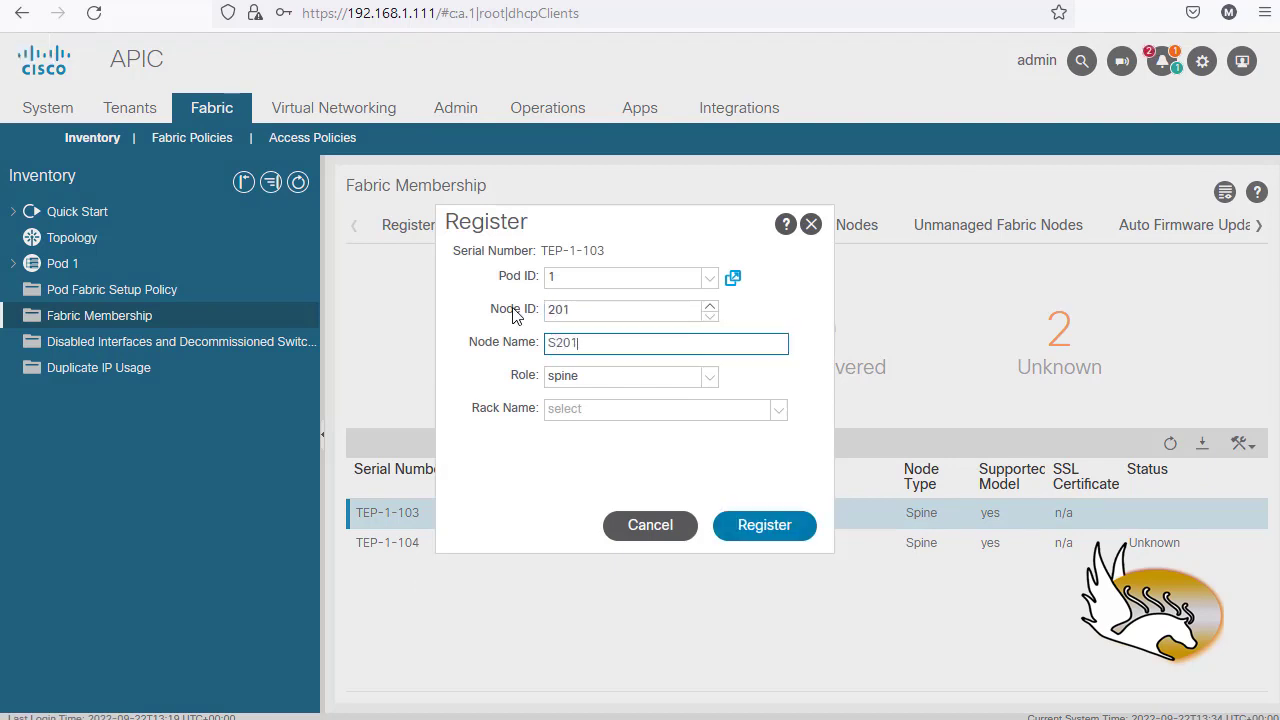
type("S201")
left_click(778, 535)
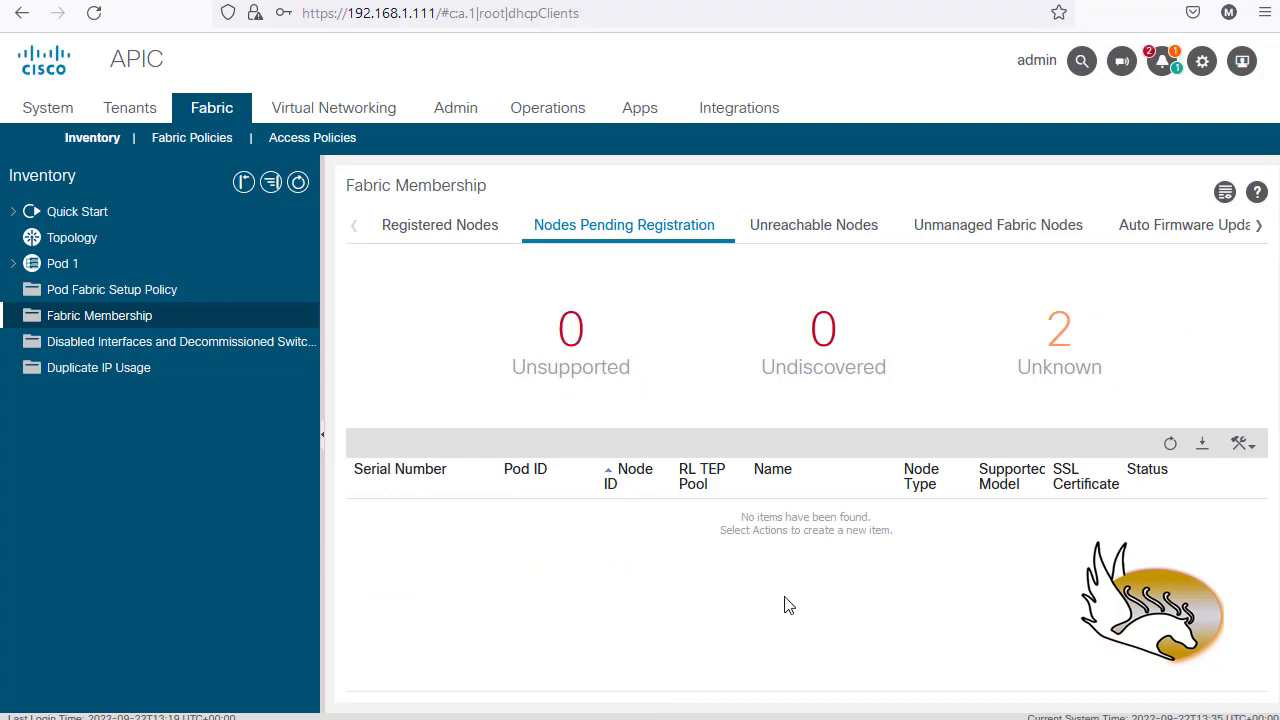
left_click(458, 230)
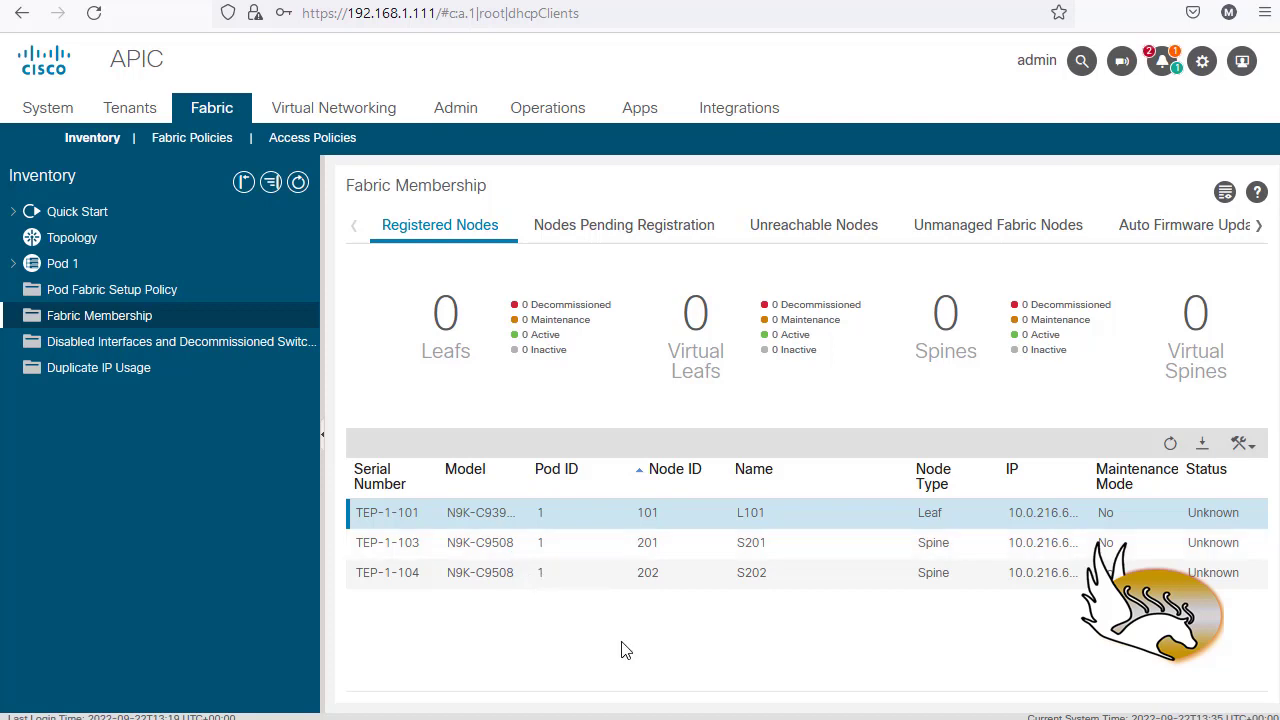
- Register the newly discovered leaf TEP-1-102 in pod 1 with node ID 102 and node name L102
left_click(598, 230)
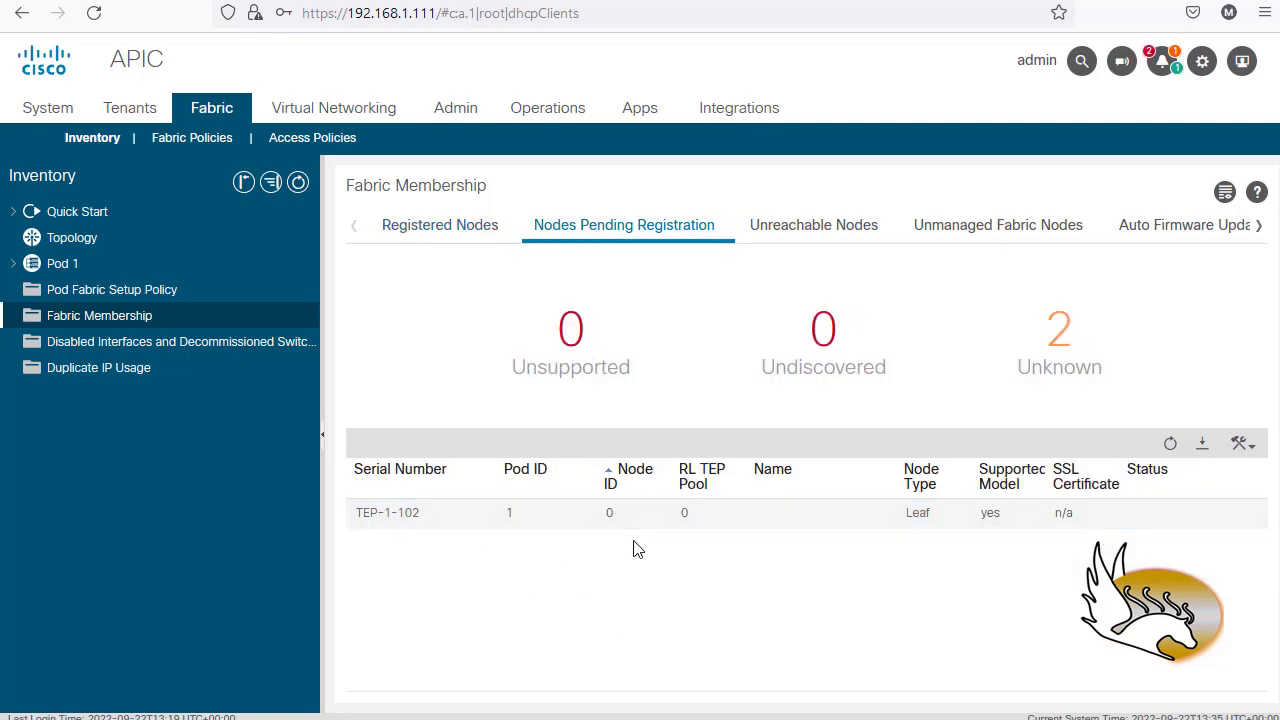
right_click(437, 521)
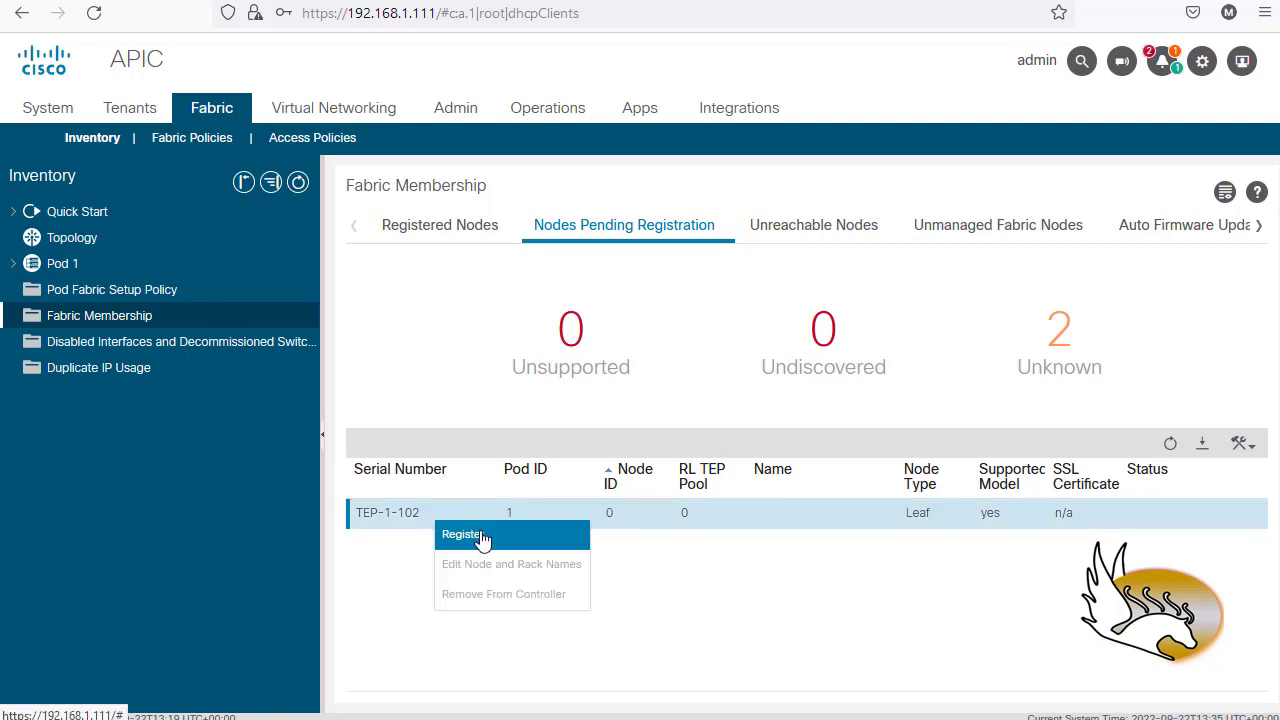
left_click(478, 534)
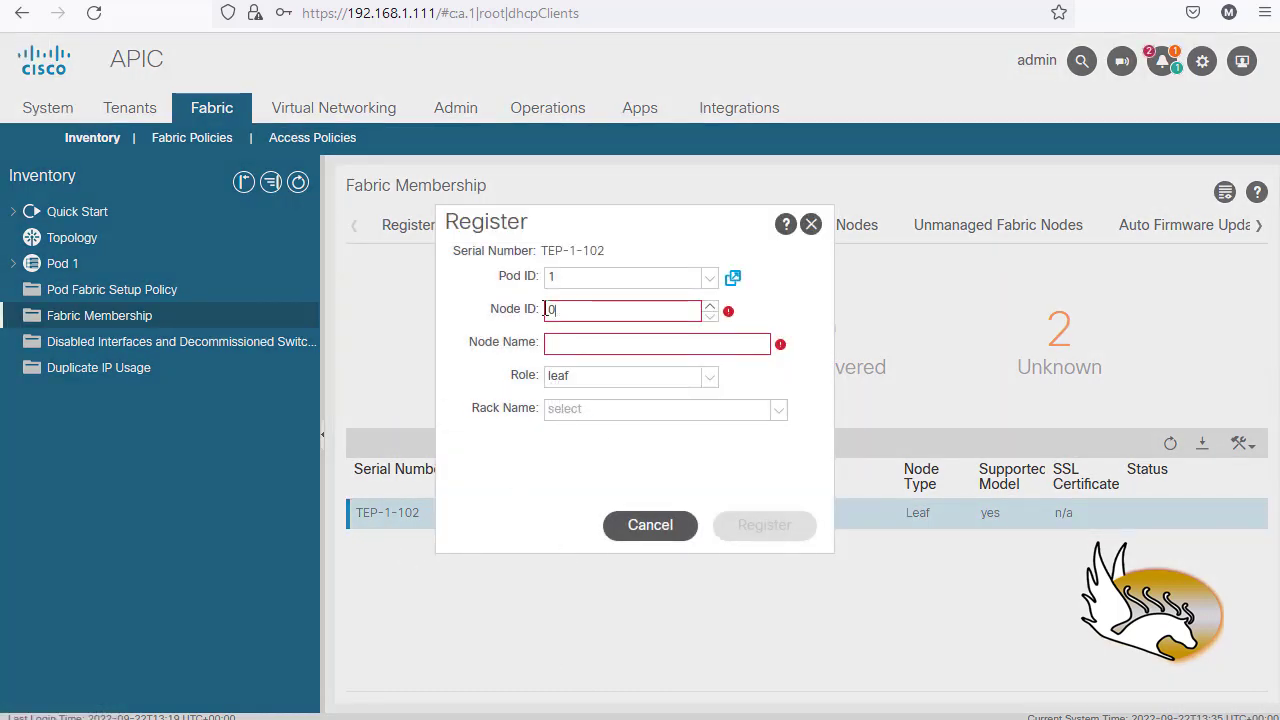
double_click(550, 311)
type("102")
key("Tab")
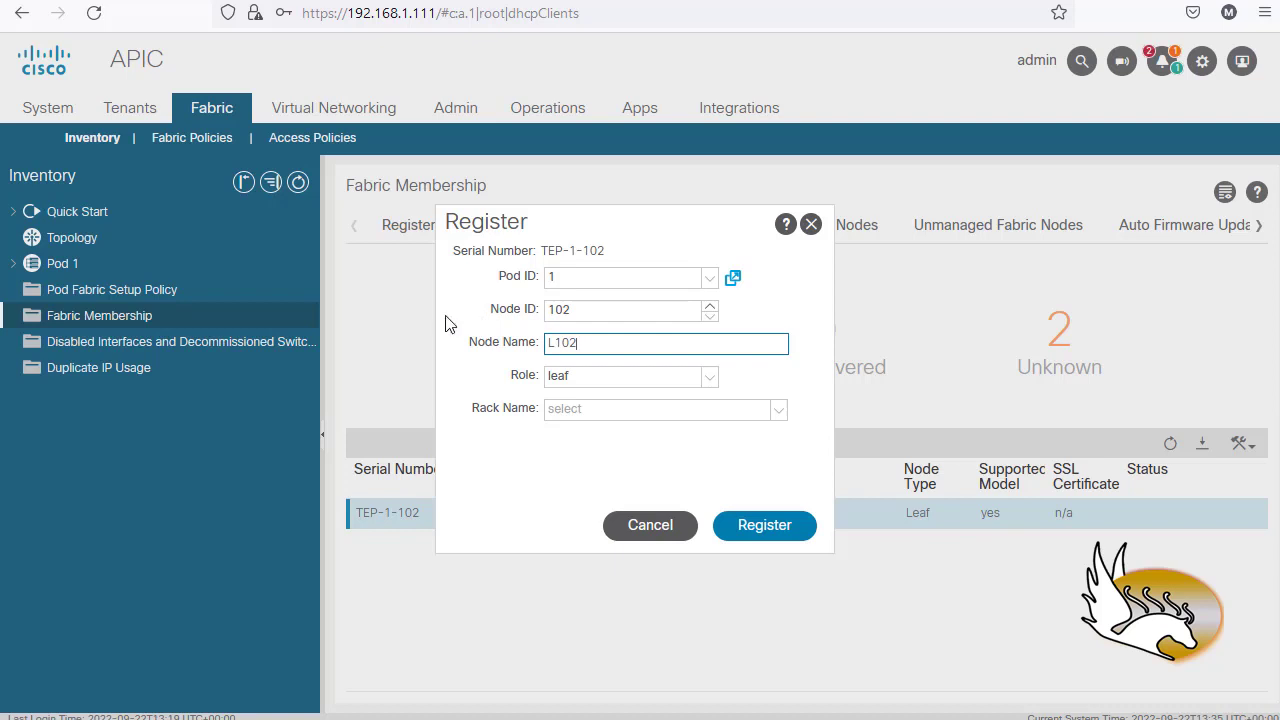
left_click(716, 521)
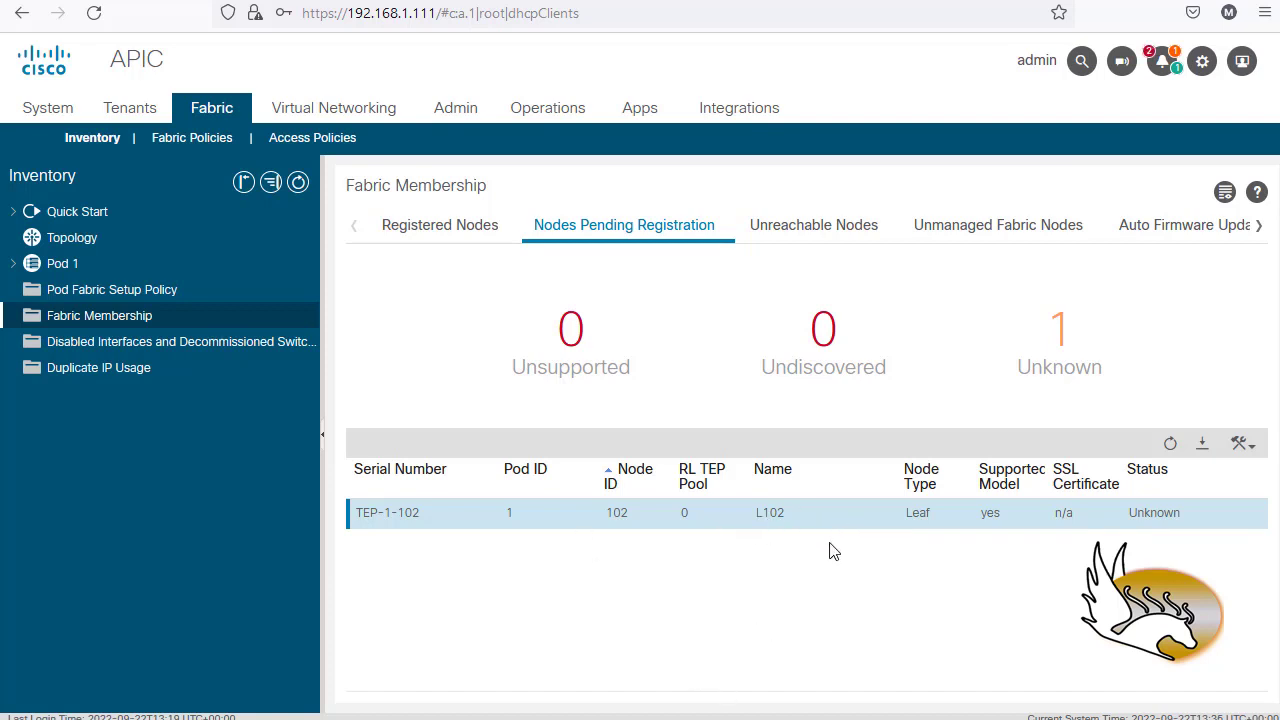
- View the registered nodes and refresh the list to check the status of the leaves and spines
left_click(1259, 227)
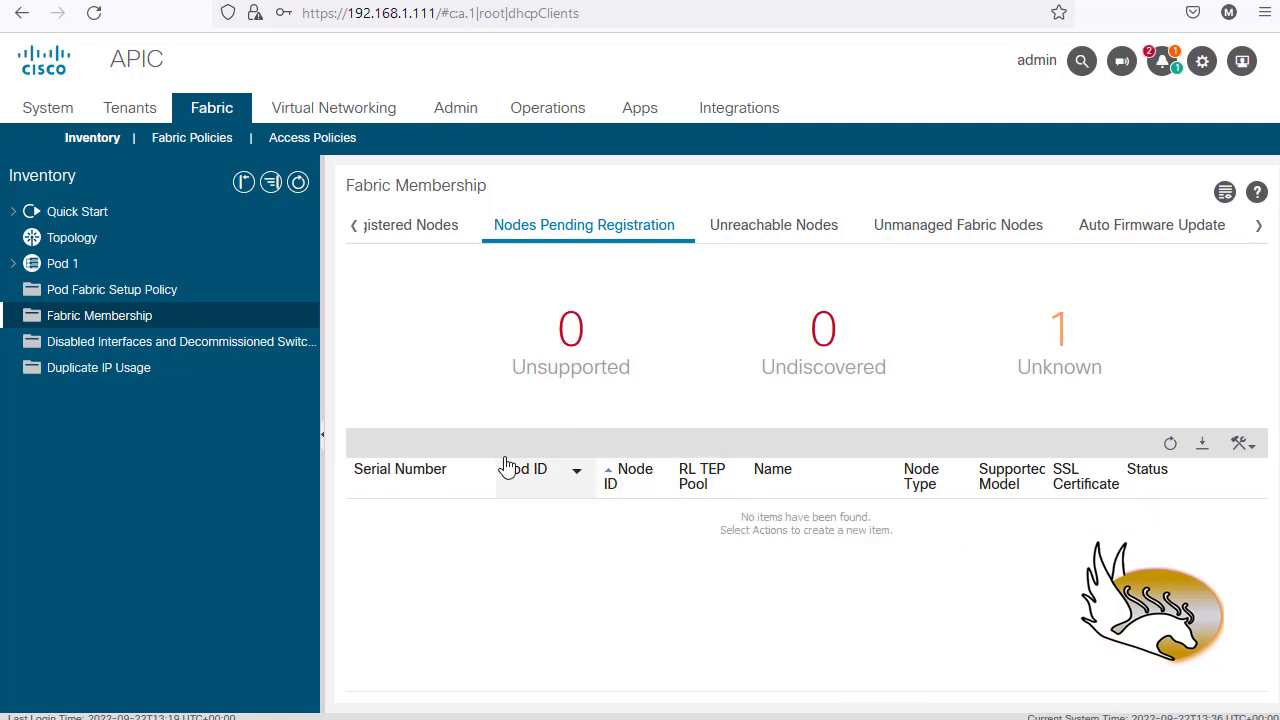
left_click(422, 234)
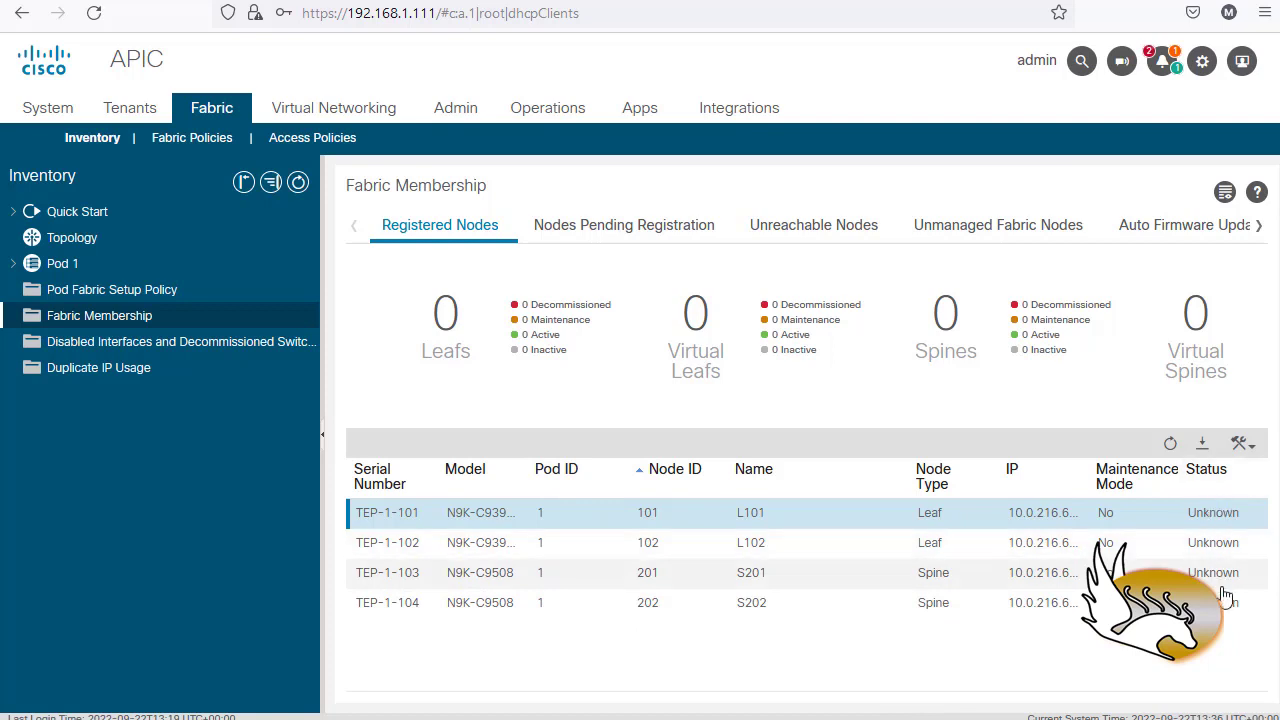
left_click(1171, 447)
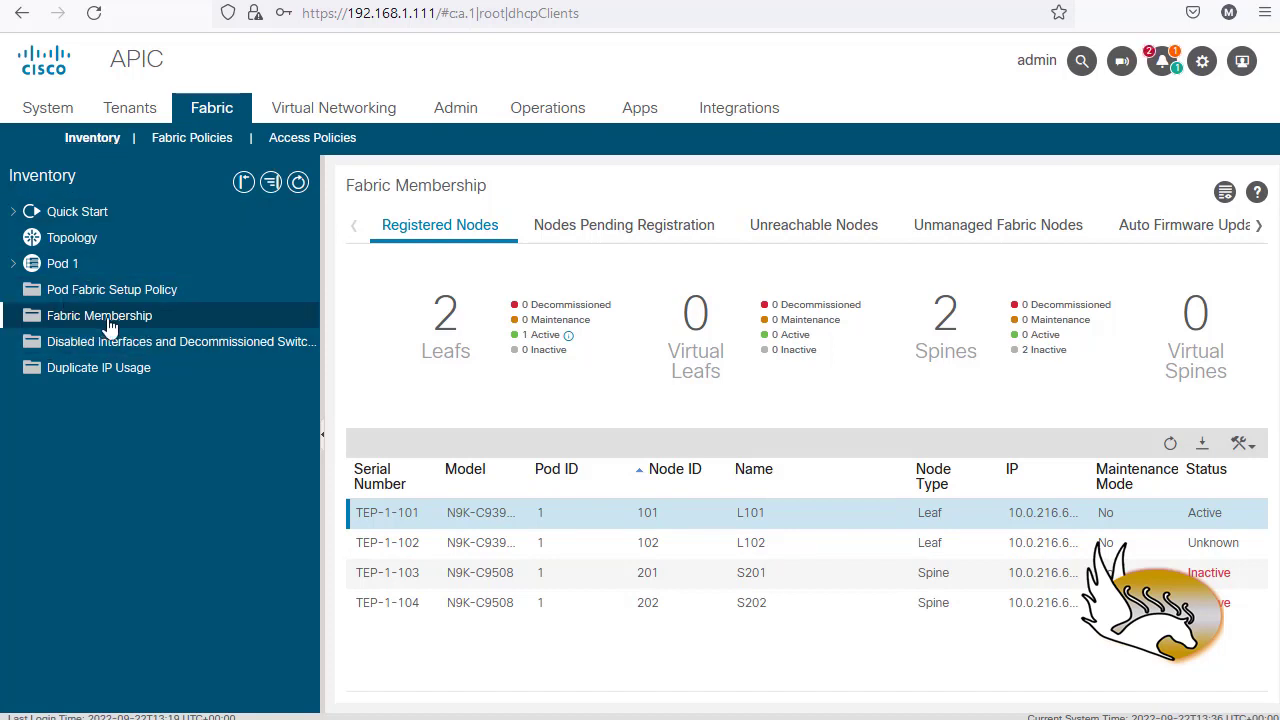
- Display the fabric topology diagram, examine leaf L101's node details, and refresh the diagram
left_click(89, 247)
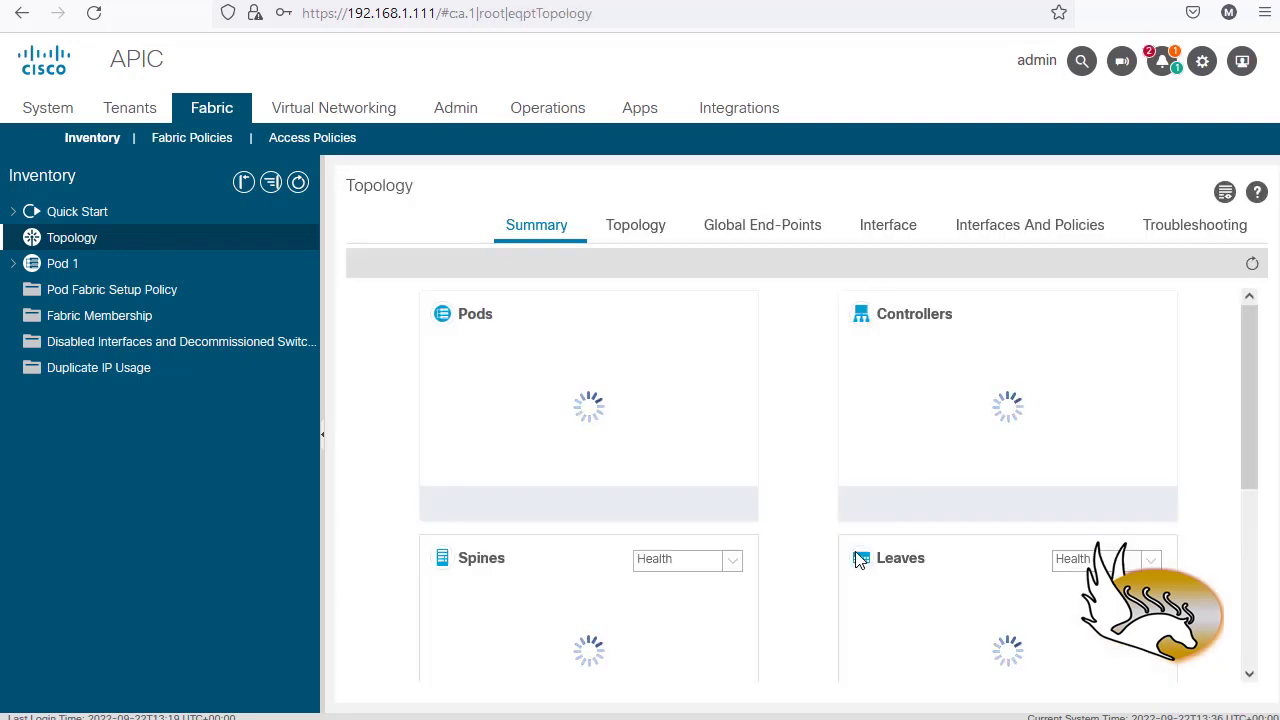
left_click(643, 228)
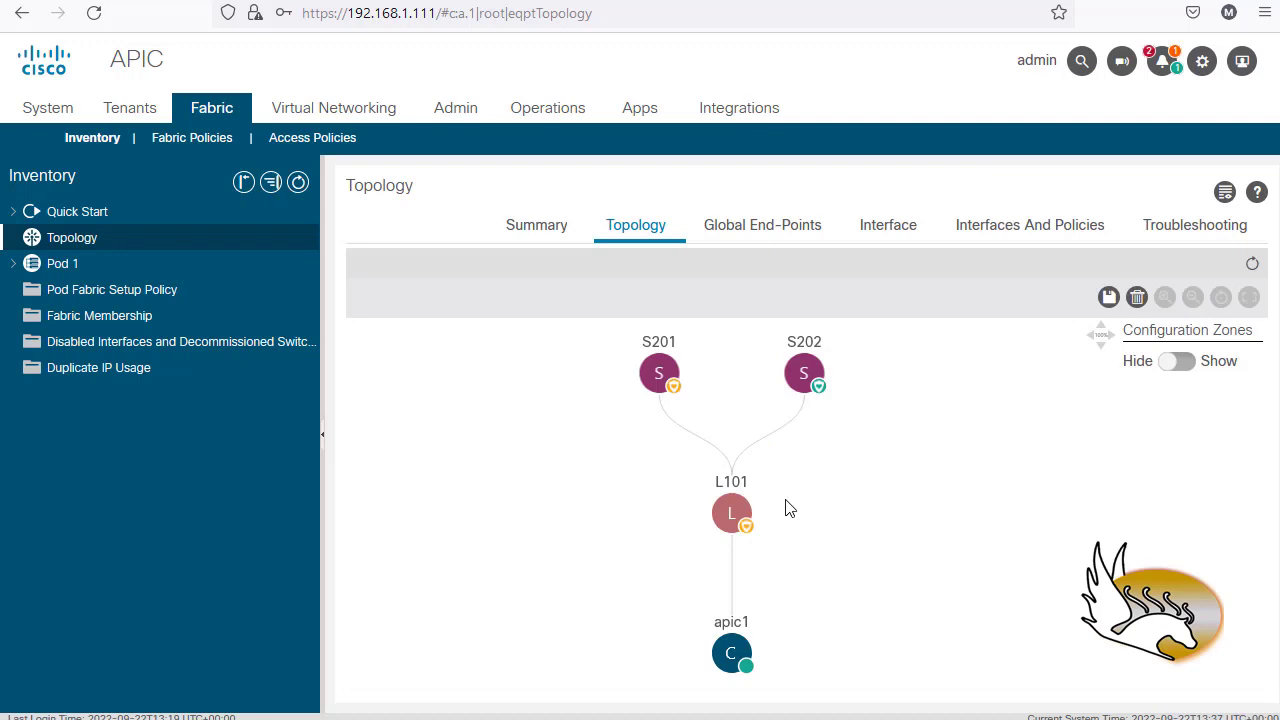
mouse_move(749, 524)
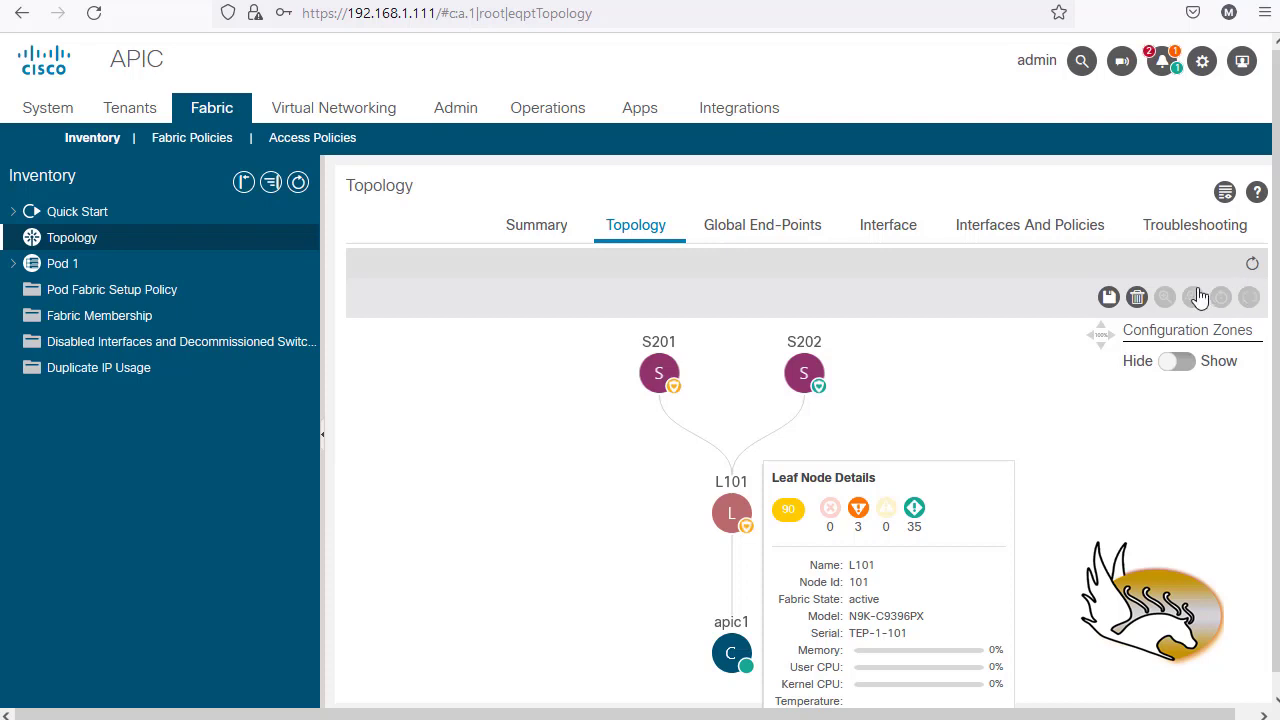
left_click(1252, 264)
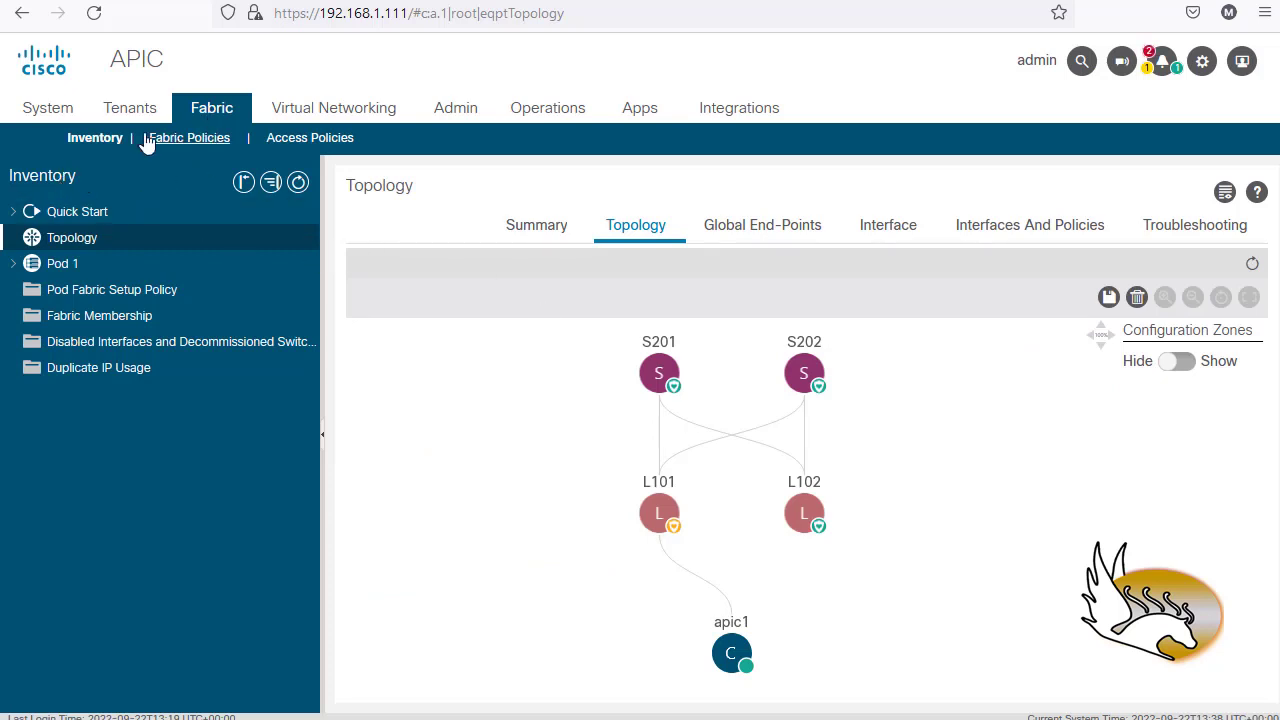
- Review the fabric membership: S202's available actions, the nodes pending registration, the unreachable nodes and the registered nodes' status
left_click(118, 326)
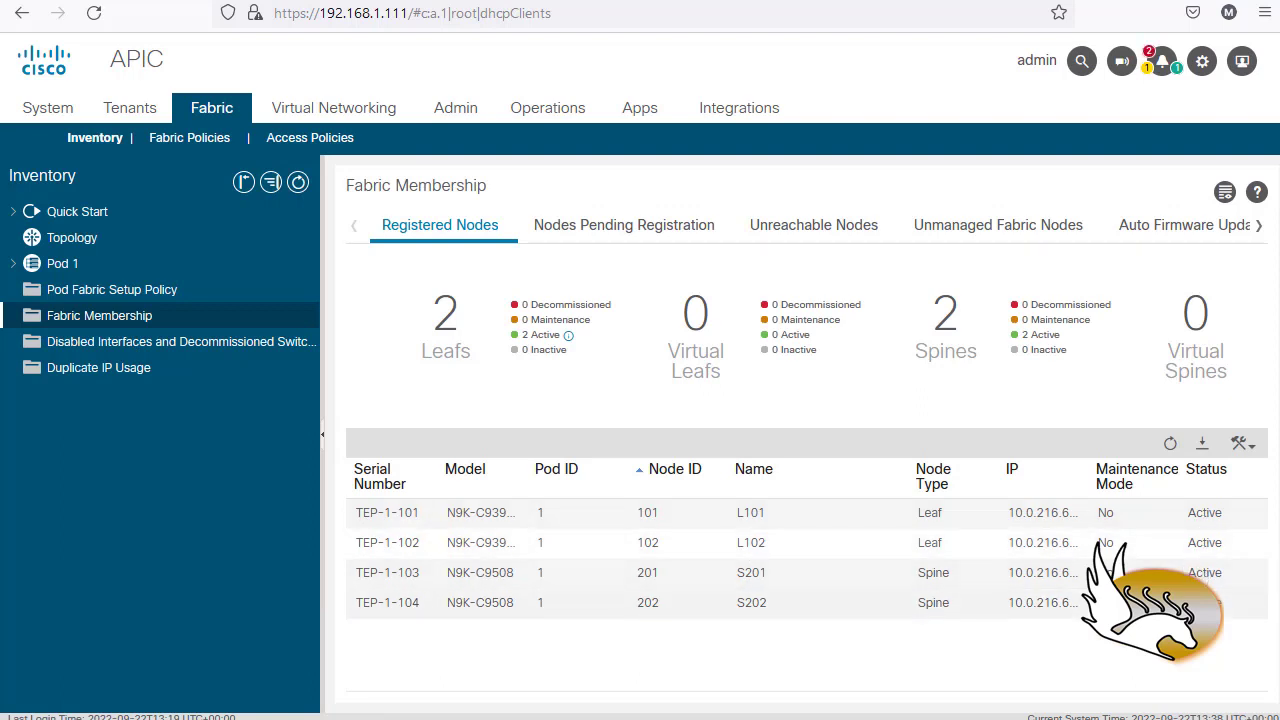
right_click(612, 610)
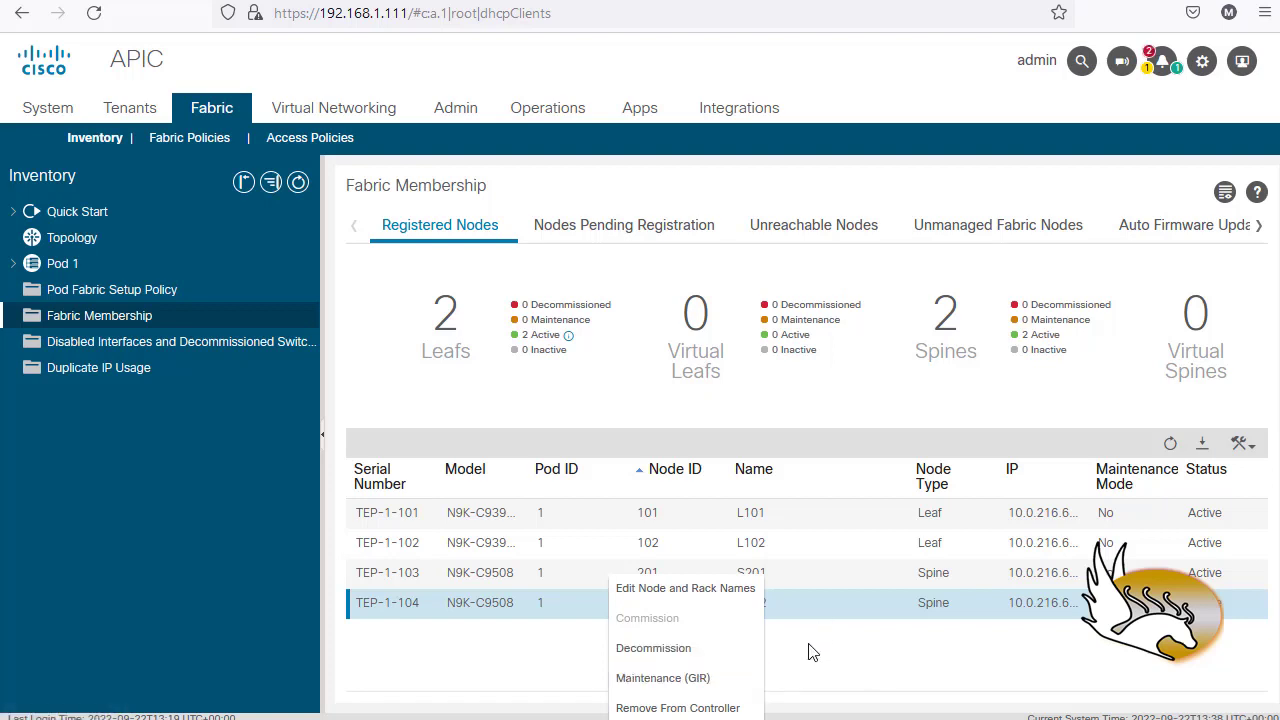
left_click(814, 675)
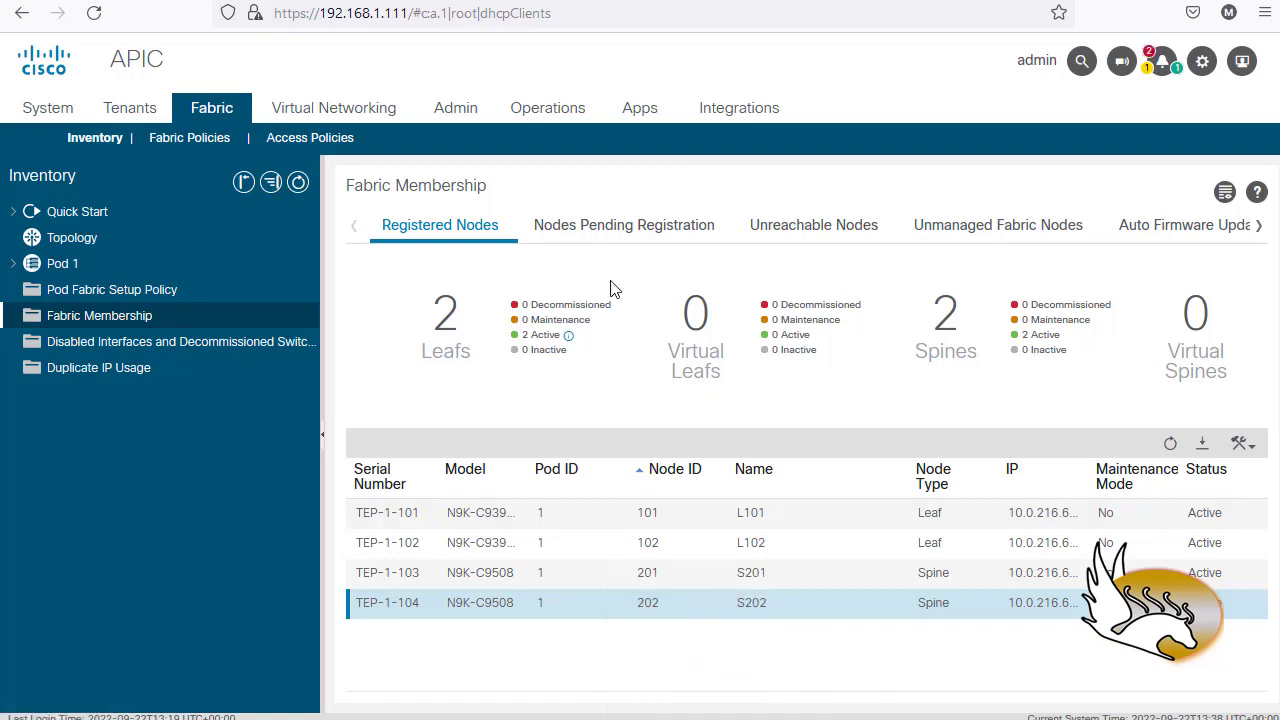
left_click(619, 240)
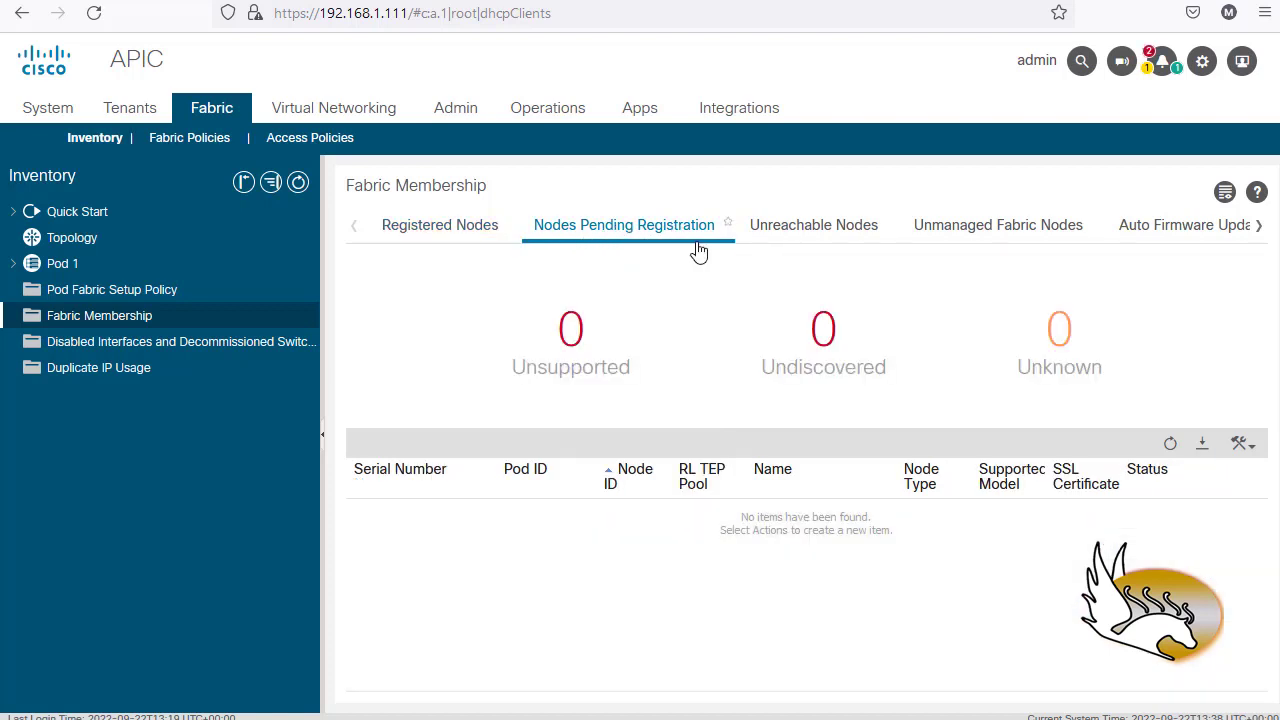
left_click(820, 236)
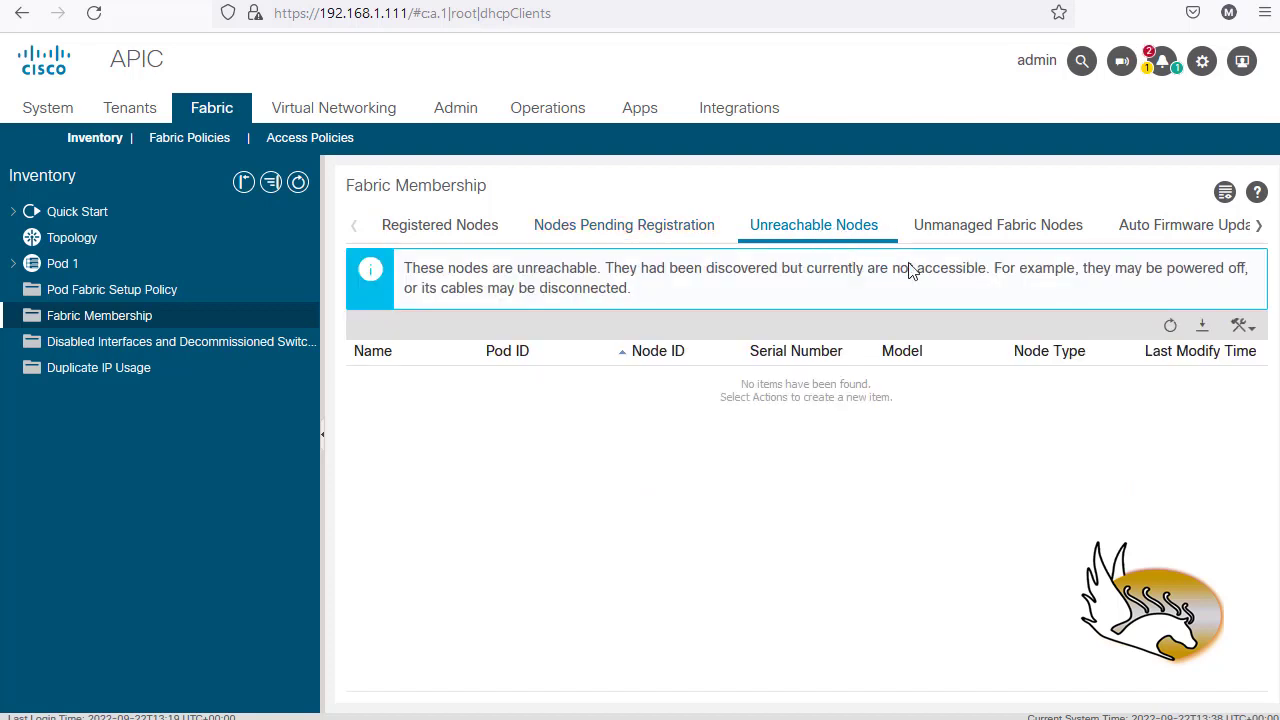
left_click(464, 234)
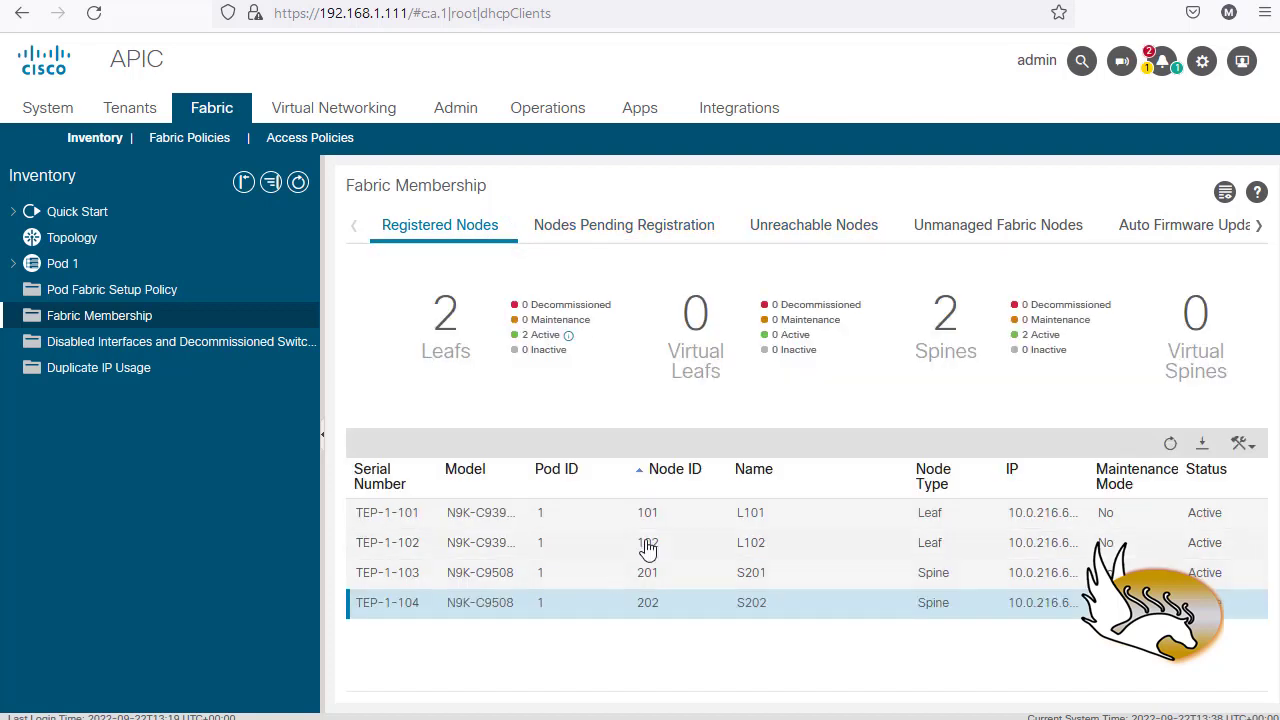